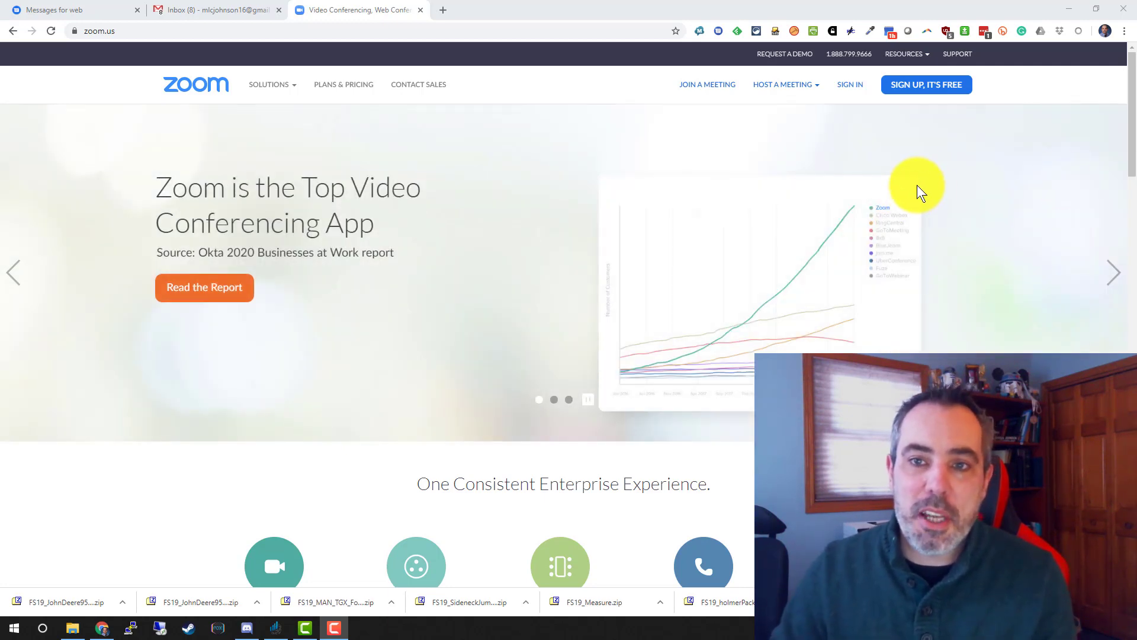
Sign in to the Zoom web portal with the saved account e-mail and password from LastPass.
click(843, 92)
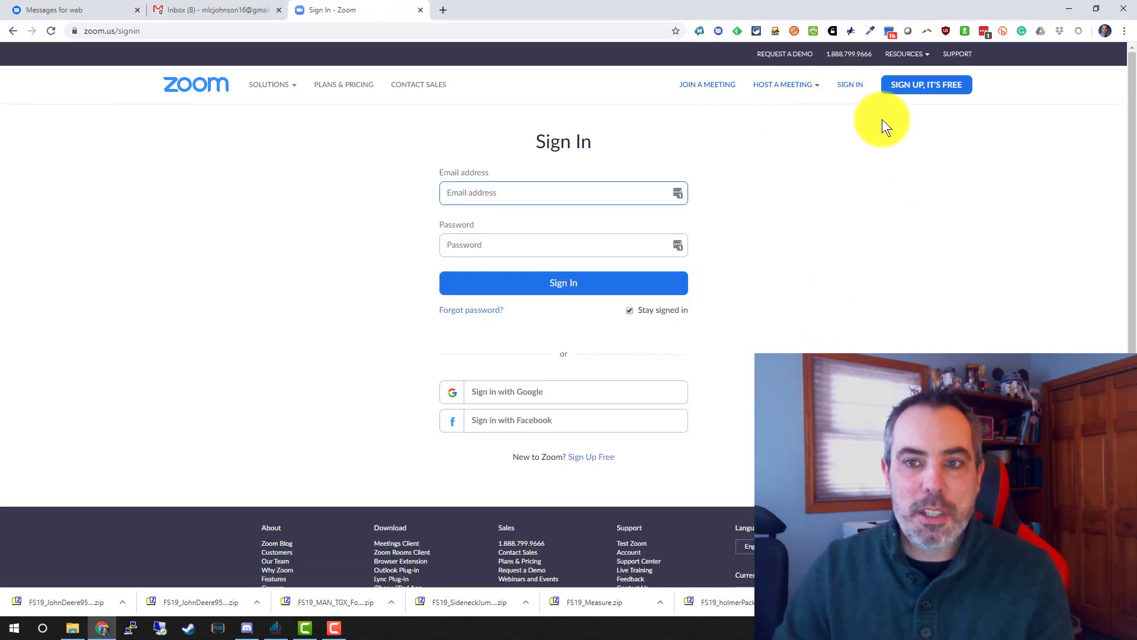
click(678, 195)
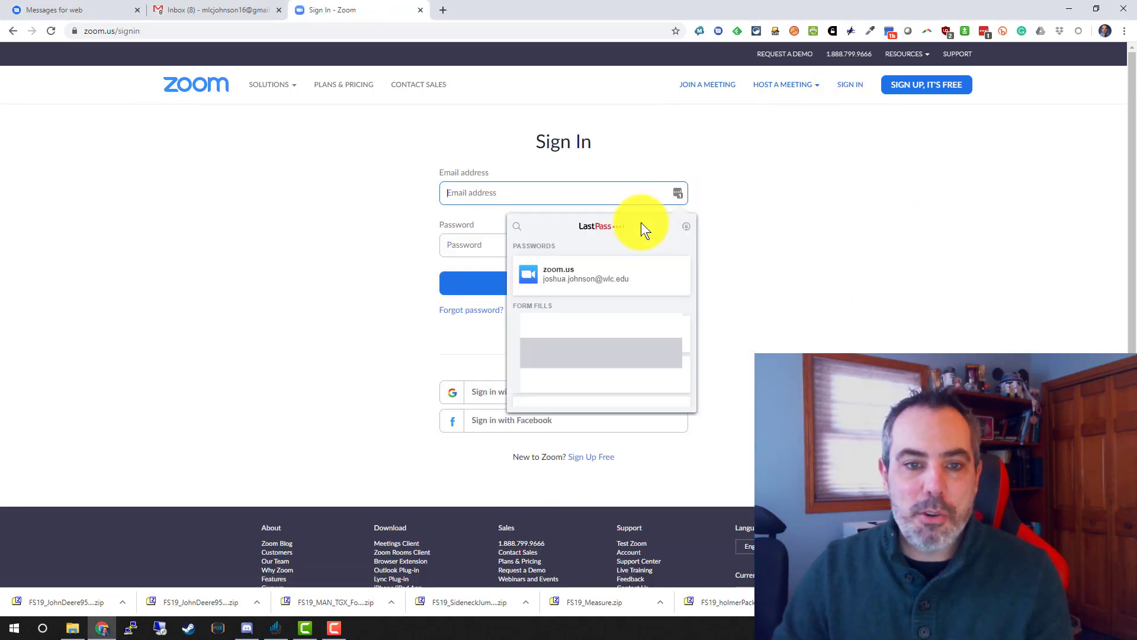
click(565, 289)
click(507, 287)
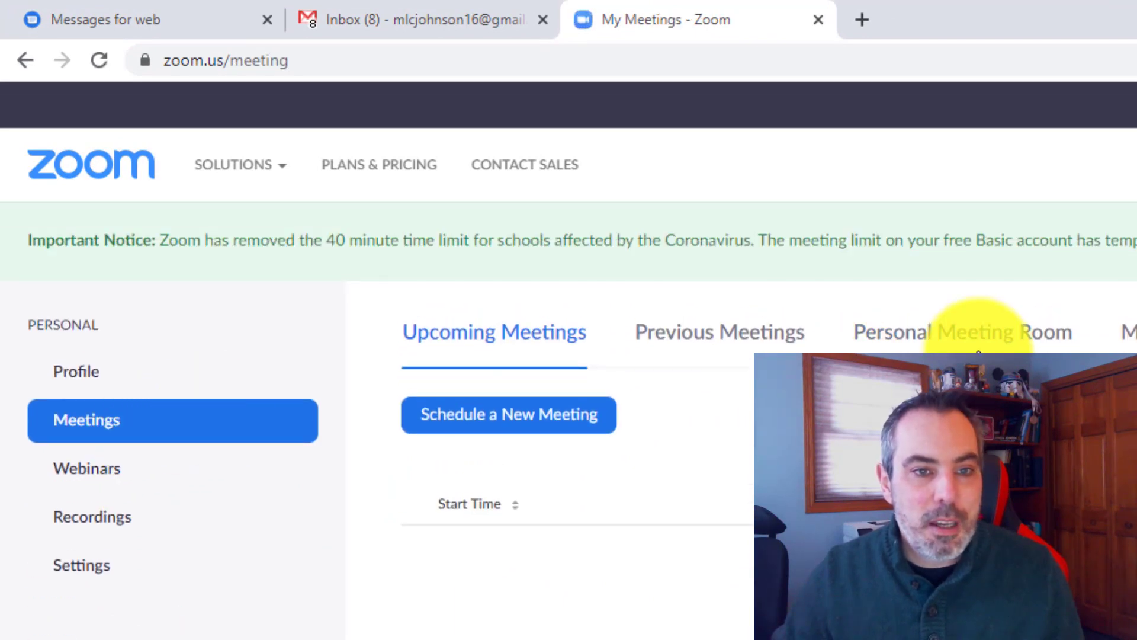
Open the Personal Meeting Room details and highlight the room's join link.
click(965, 331)
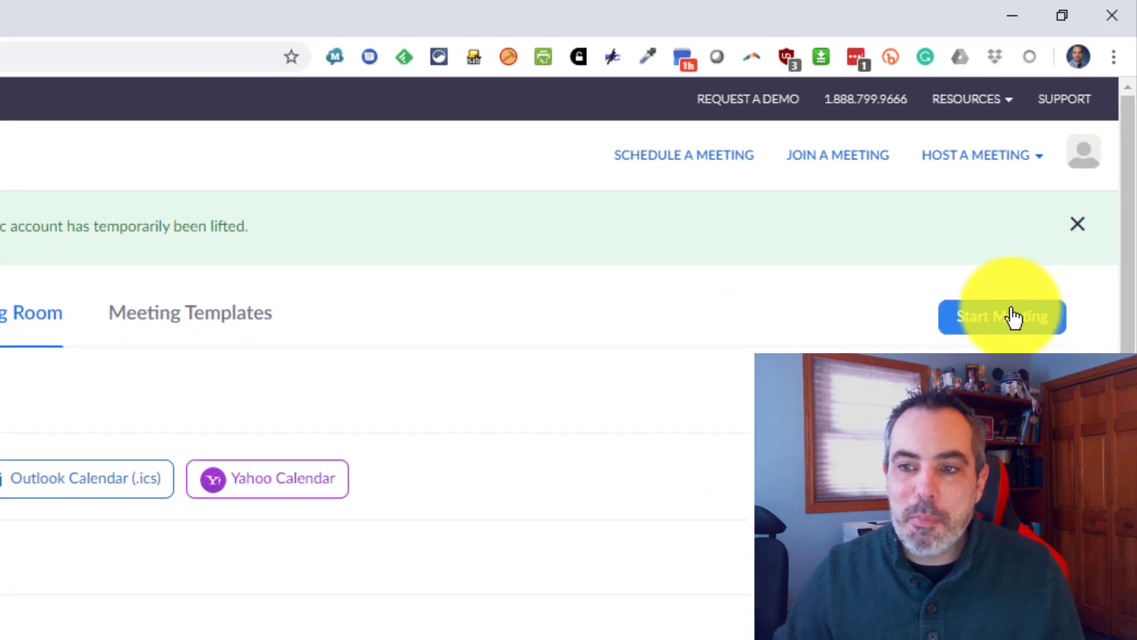
drag(117, 508, 170, 506)
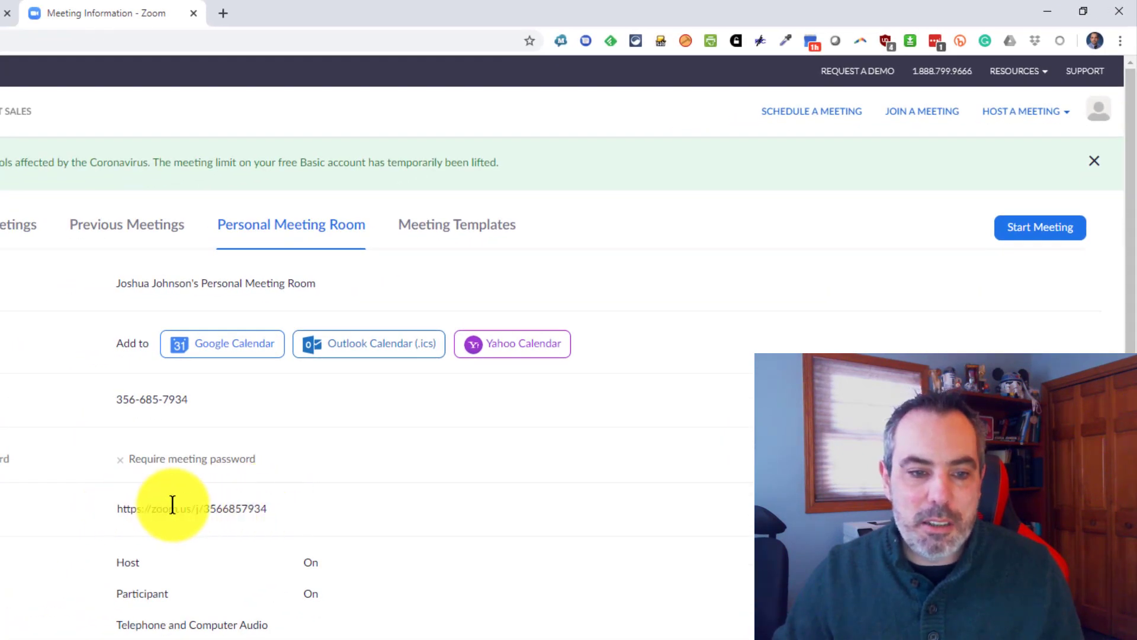
triple_click(265, 510)
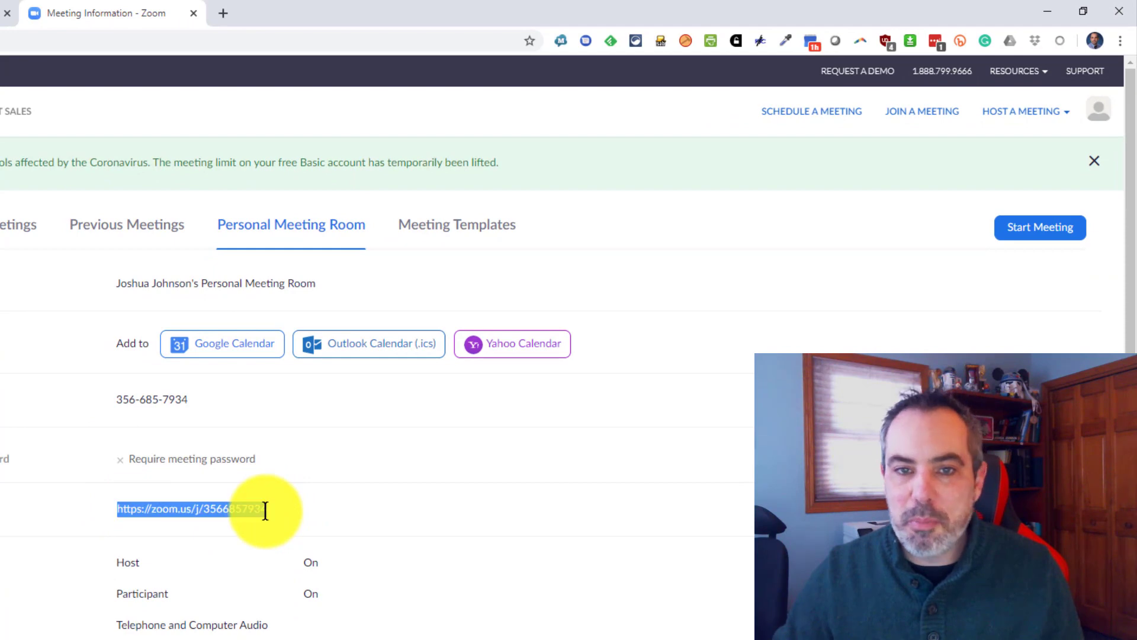
Start the personal room meeting in the Zoom desktop client and join it with computer audio.
click(1060, 234)
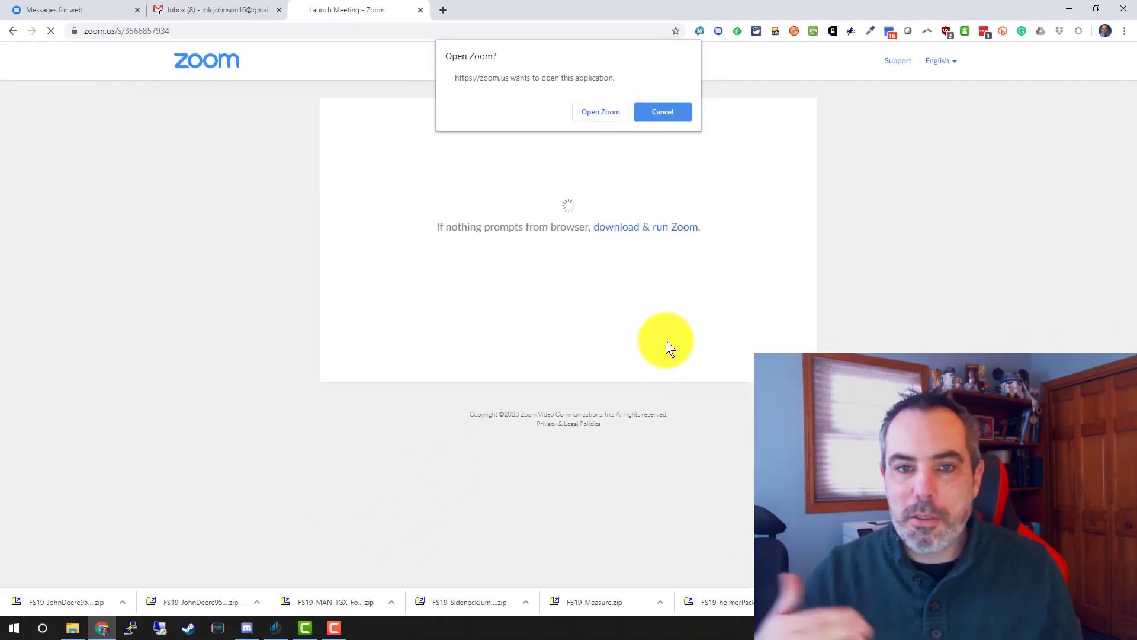
click(593, 112)
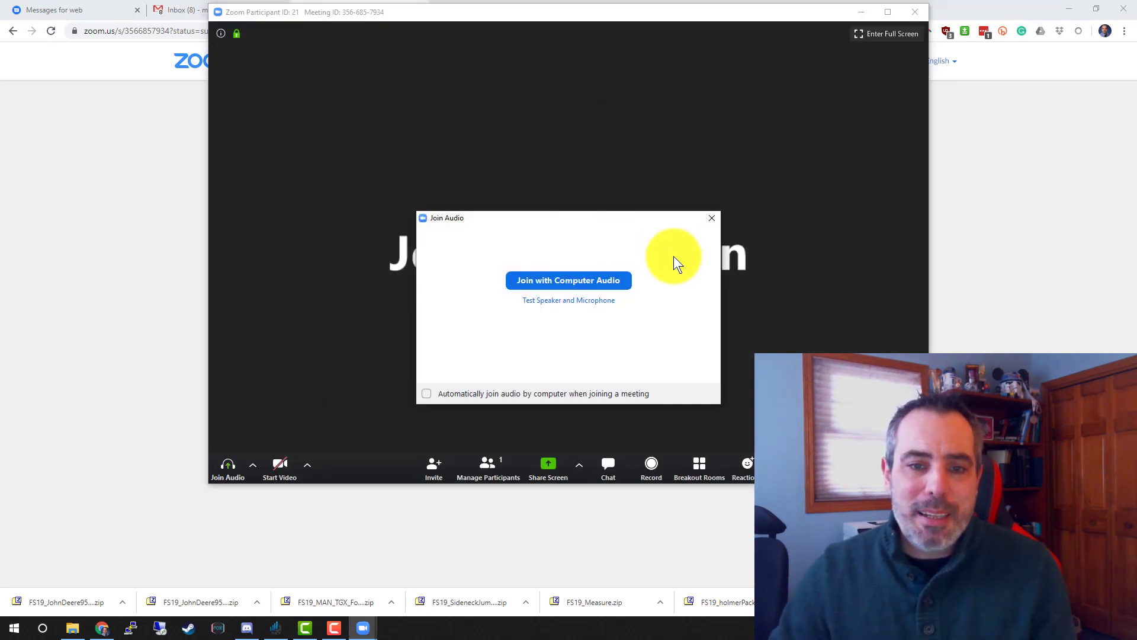
click(594, 281)
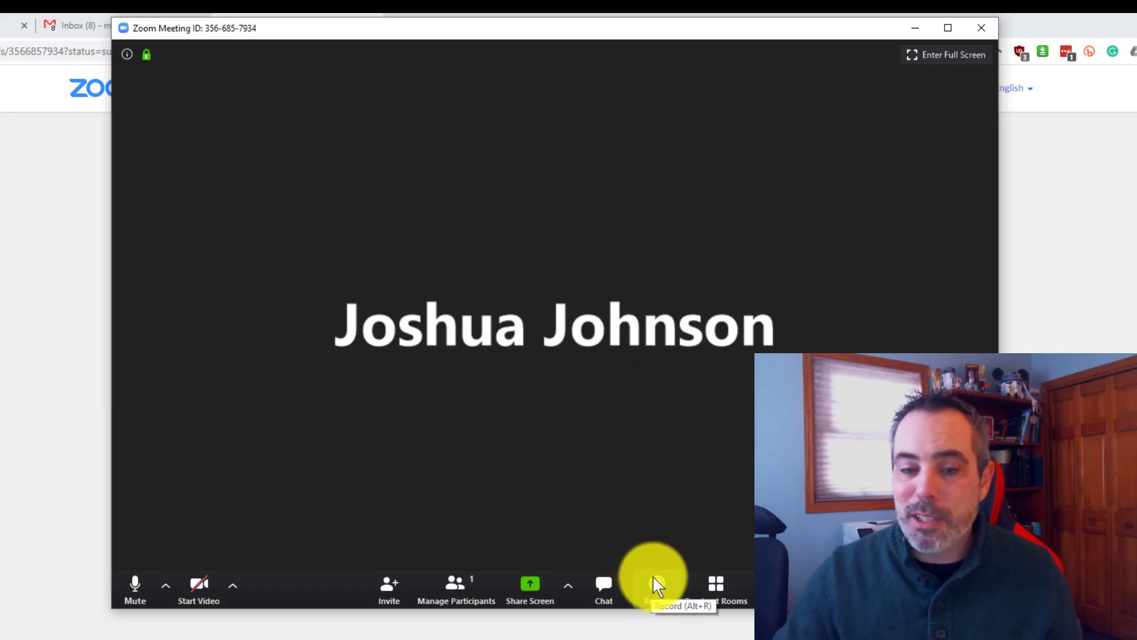
Start recording the meeting and share the screen.
click(657, 586)
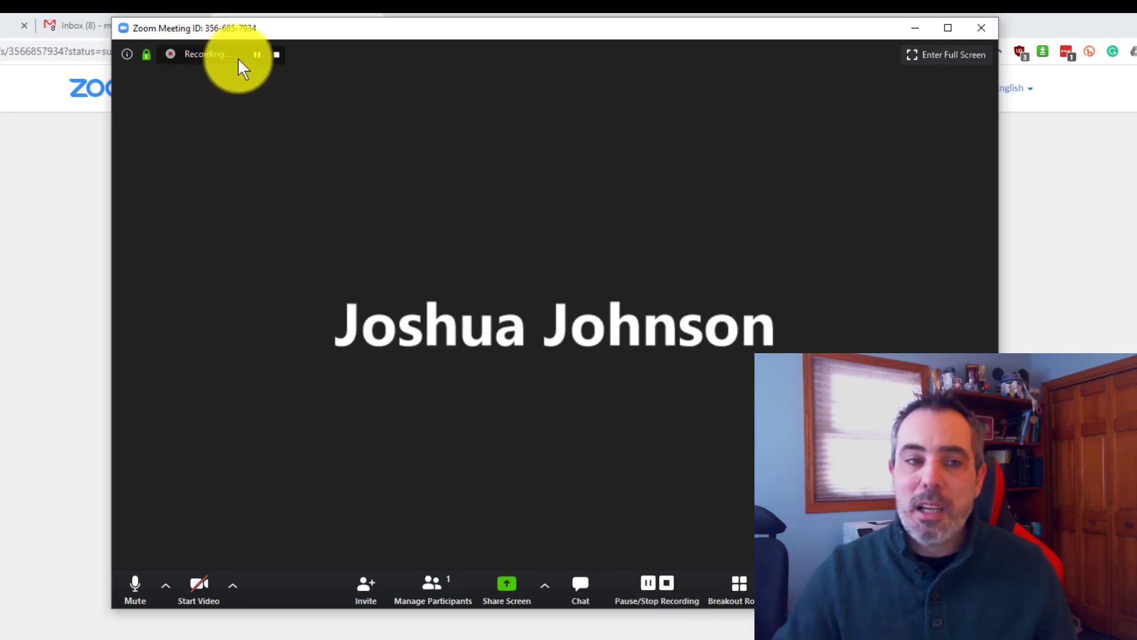
click(647, 578)
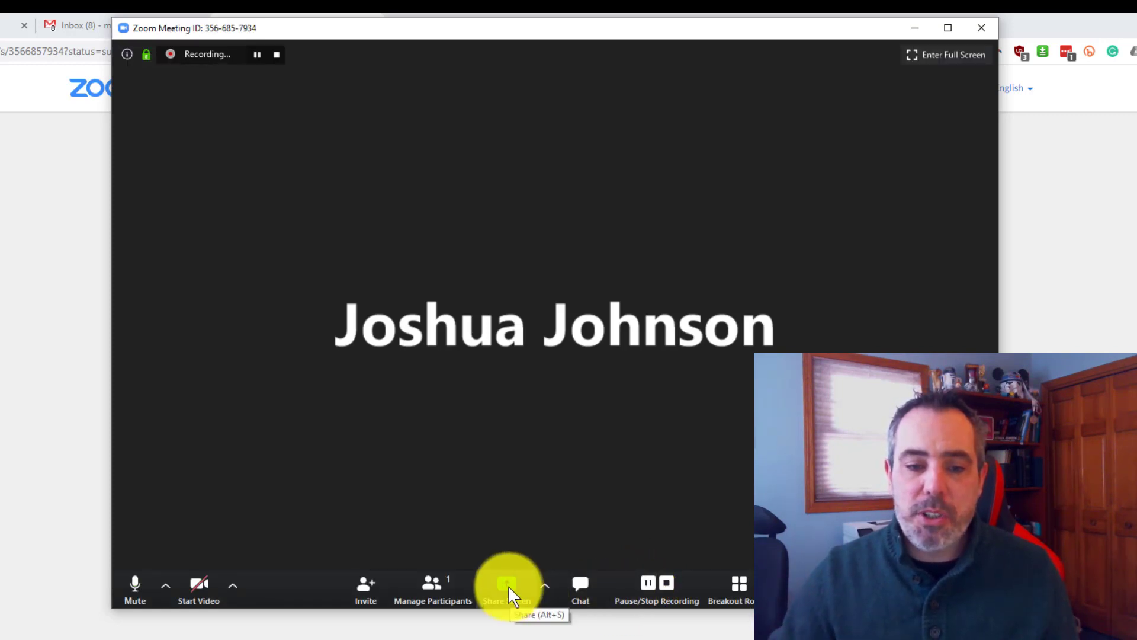
click(544, 589)
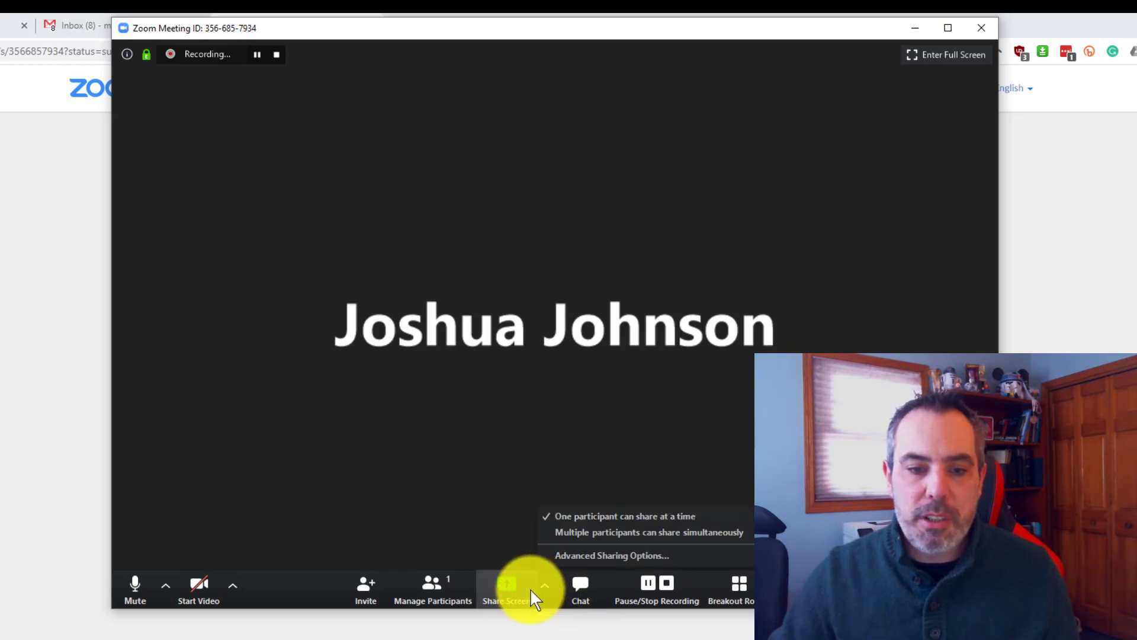
click(531, 589)
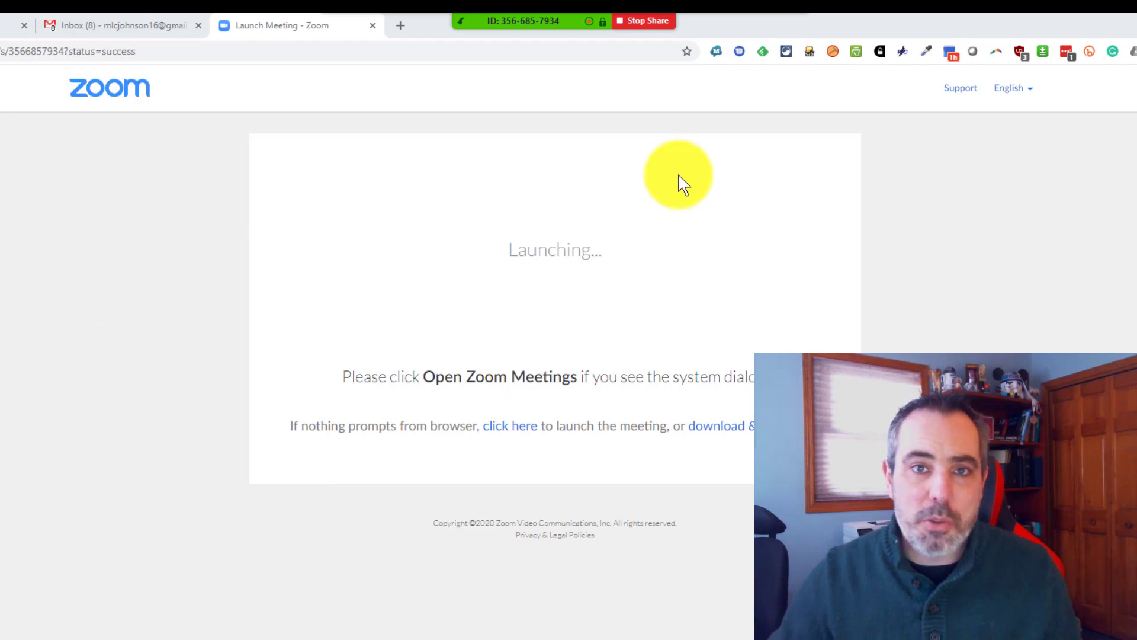
Stop the screen share and end the meeting for all participants.
click(644, 25)
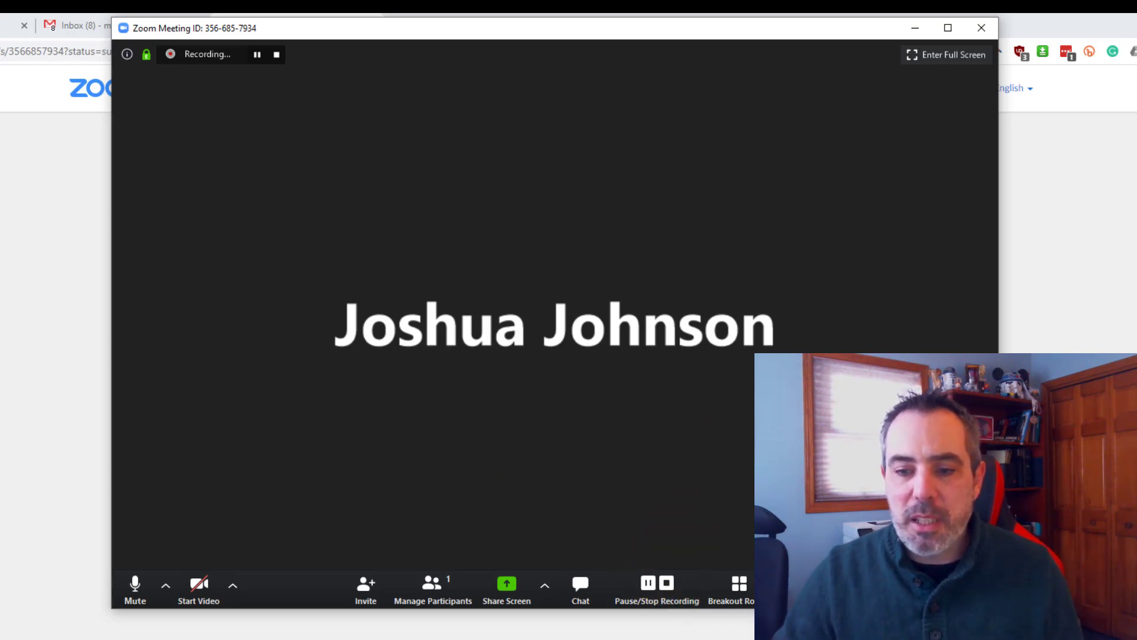
click(972, 592)
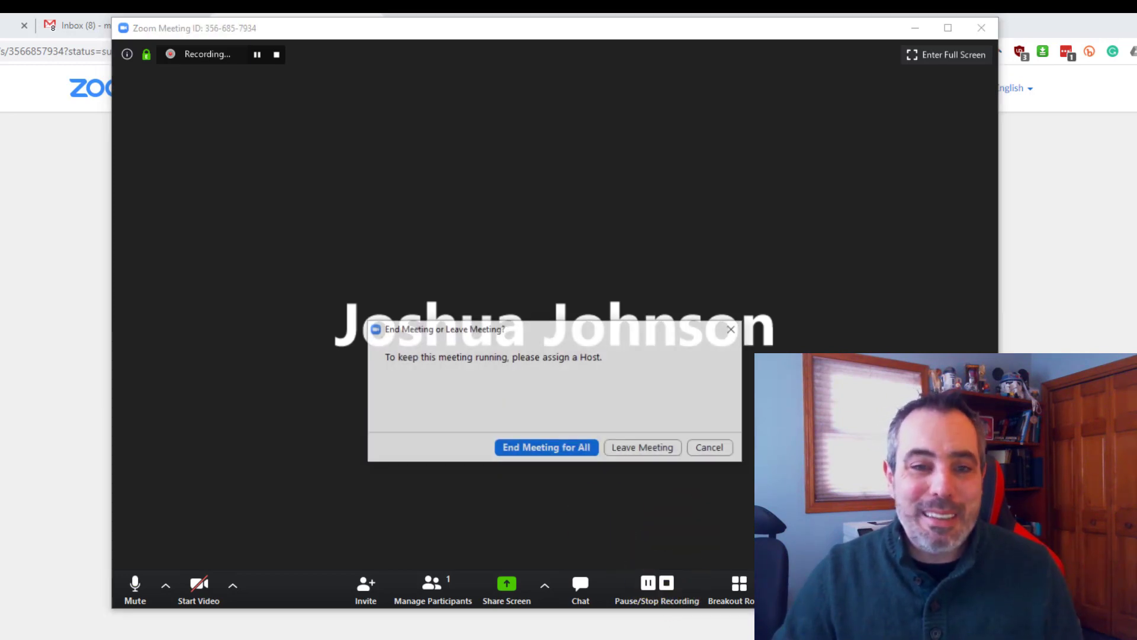
click(543, 450)
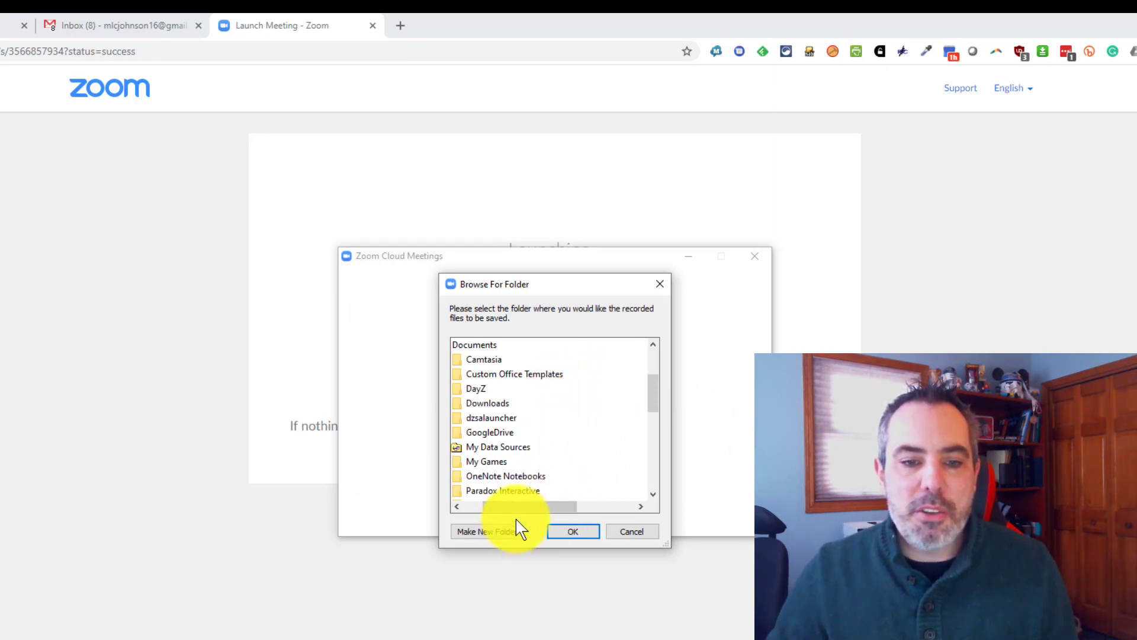
Choose the Videos folder under This PC as the place to save the recorded meeting files.
drag(517, 507, 457, 509)
scroll(617, 393, up, 3)
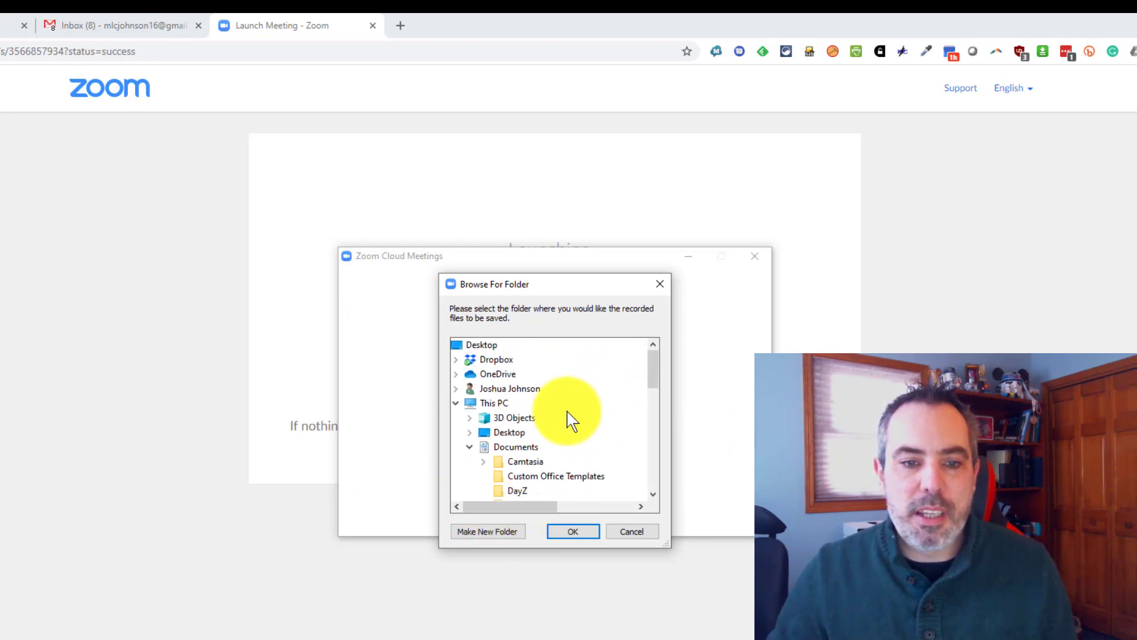
click(469, 447)
scroll(511, 437, down, 1)
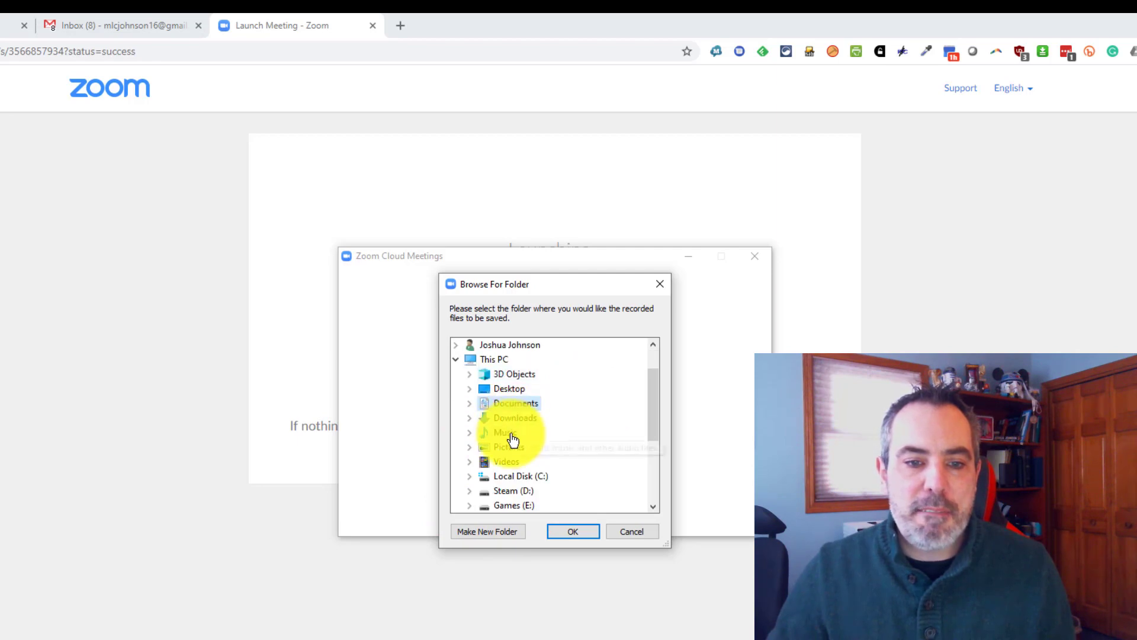
double_click(507, 462)
scroll(599, 429, down, 1)
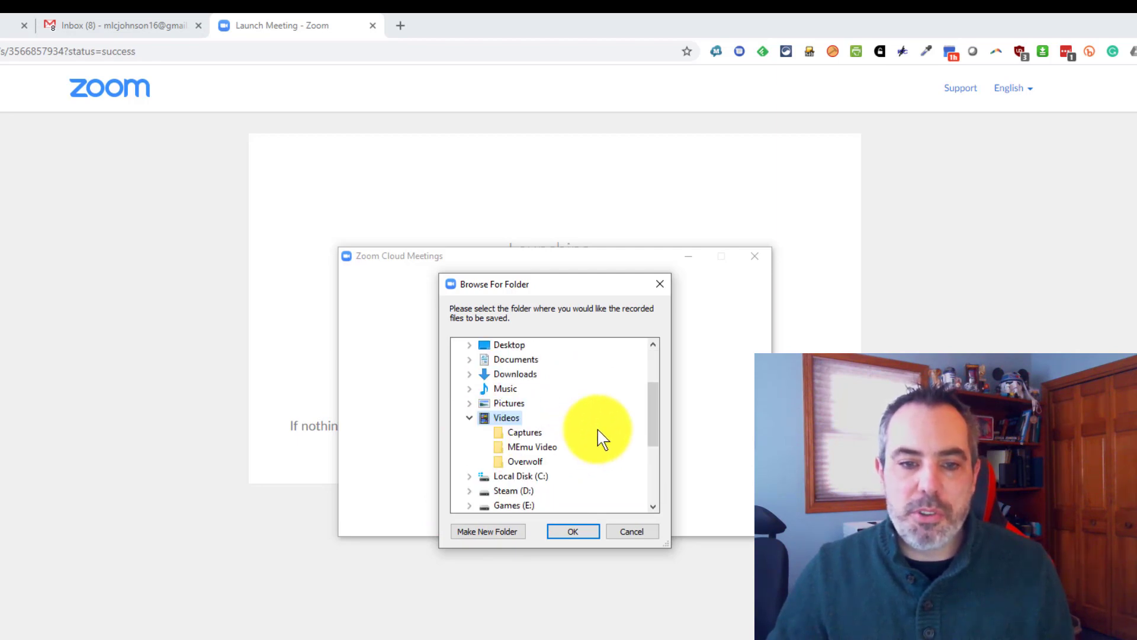
click(558, 531)
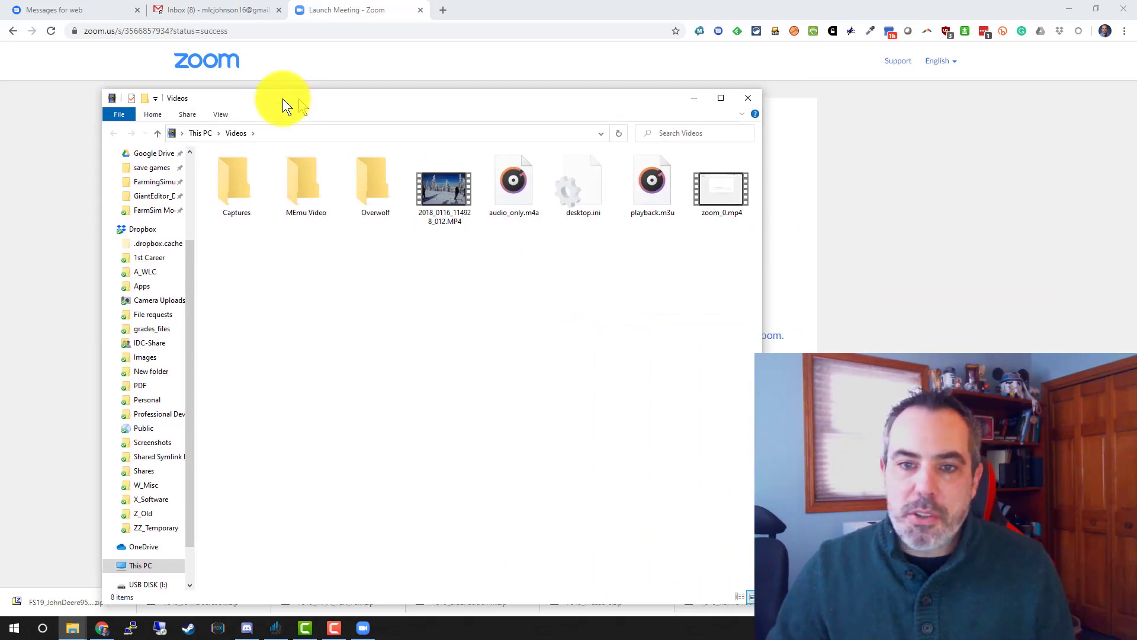
Switch to YouTube in a new browser tab, open the channel dashboard in YouTube Studio and start a video upload.
drag(282, 98, 131, 82)
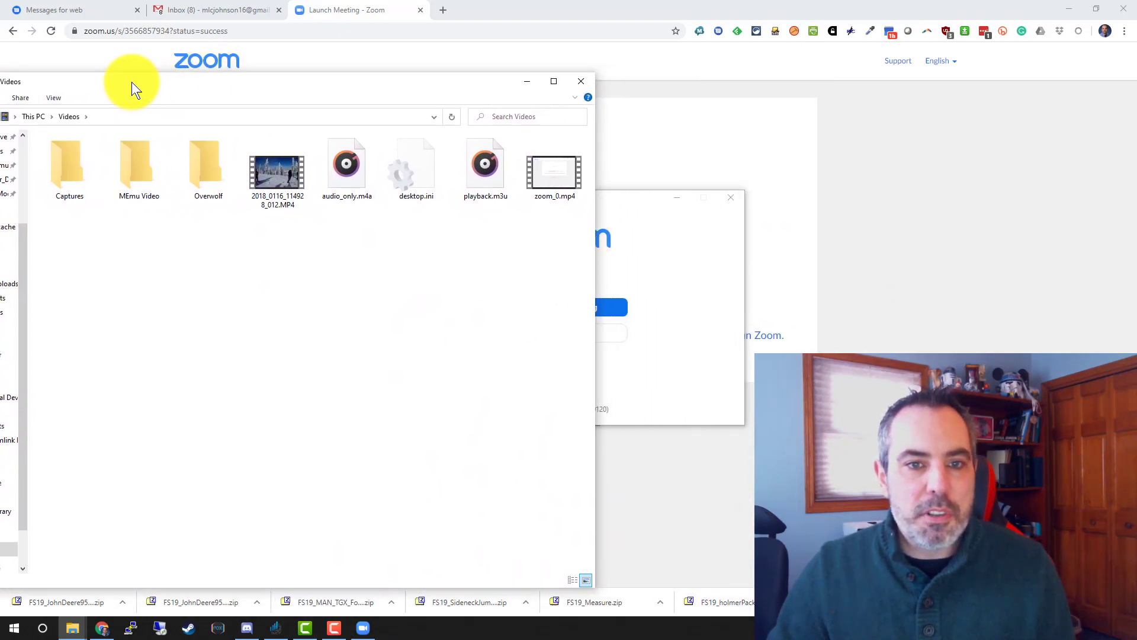
click(447, 11)
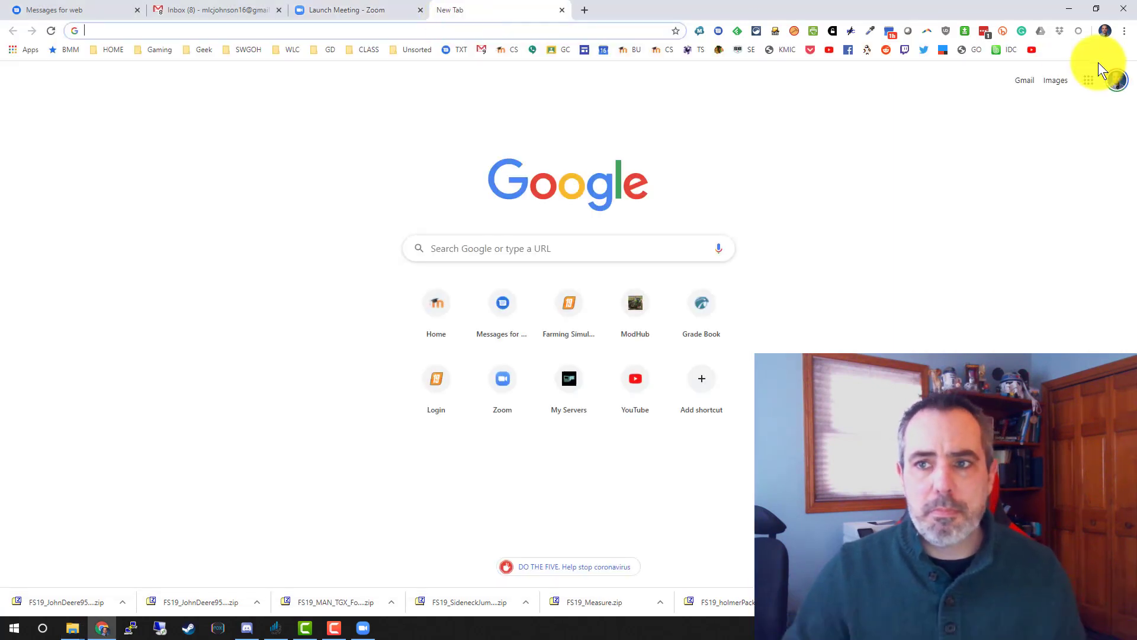
click(1032, 52)
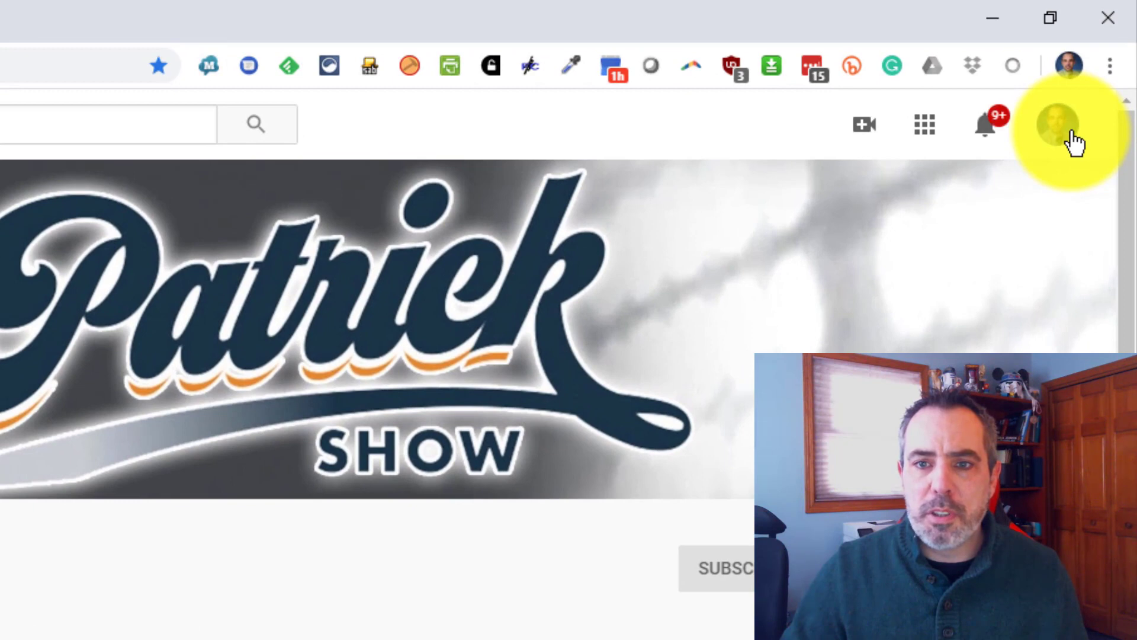
click(1101, 65)
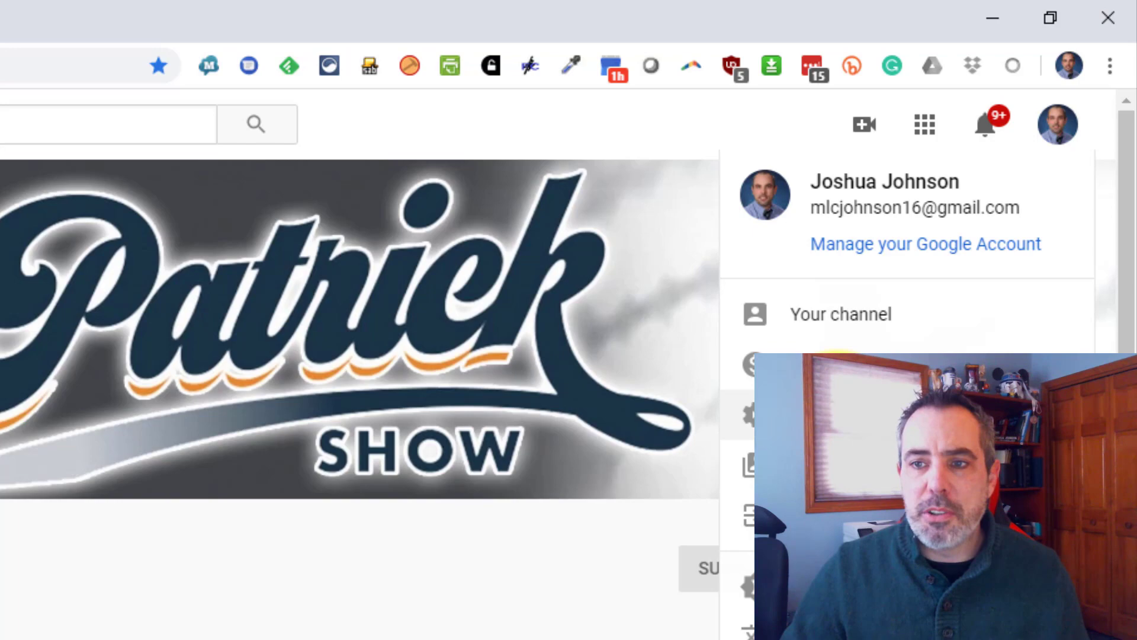
click(841, 415)
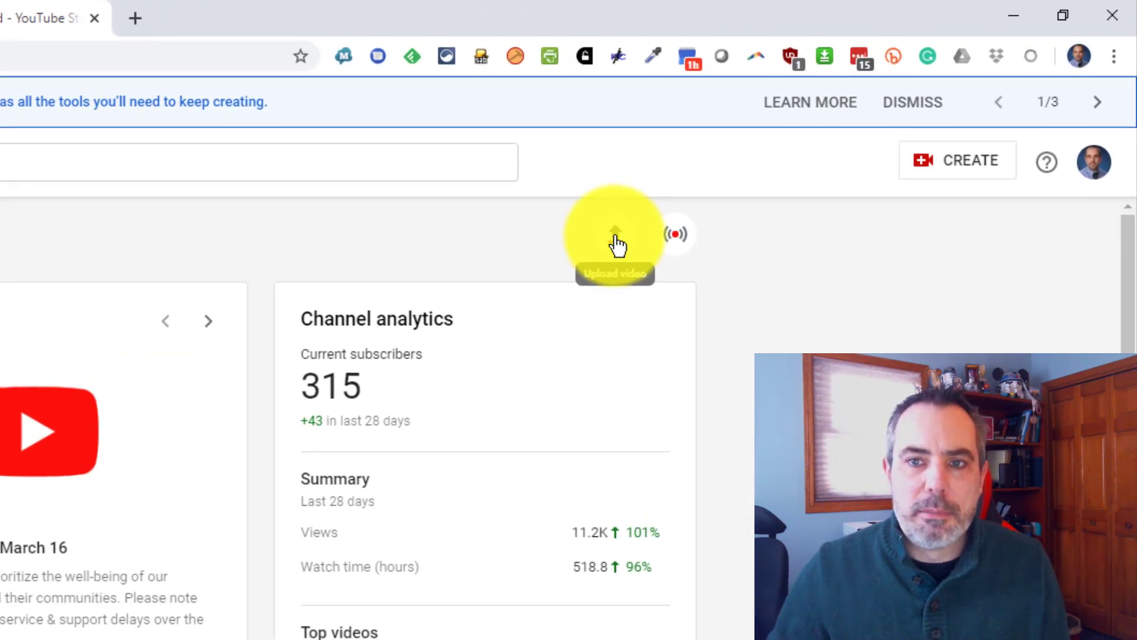
click(616, 240)
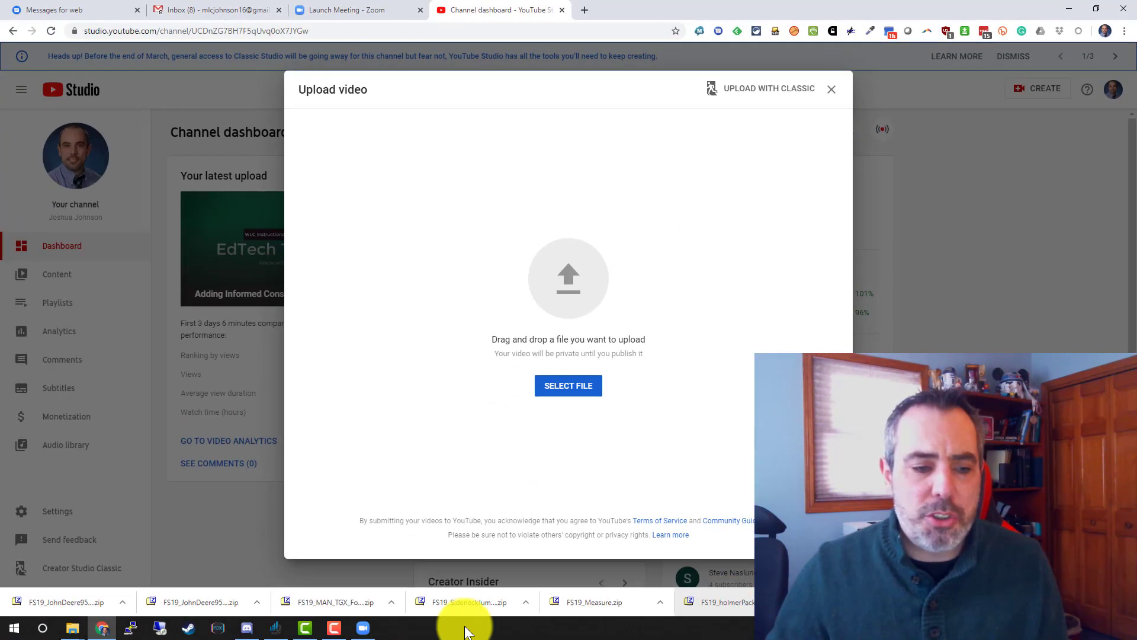
Upload the recording zoom_0.mp4 from the Videos folder to YouTube.
mouse_move(97, 626)
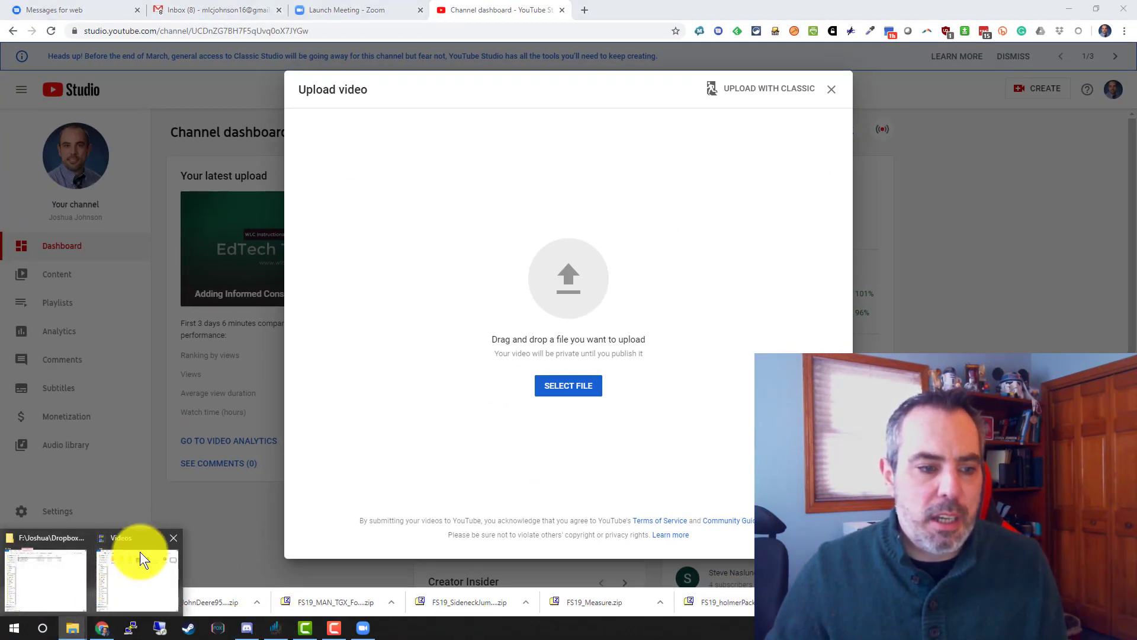
click(137, 571)
drag(527, 94, 304, 83)
drag(346, 158, 592, 300)
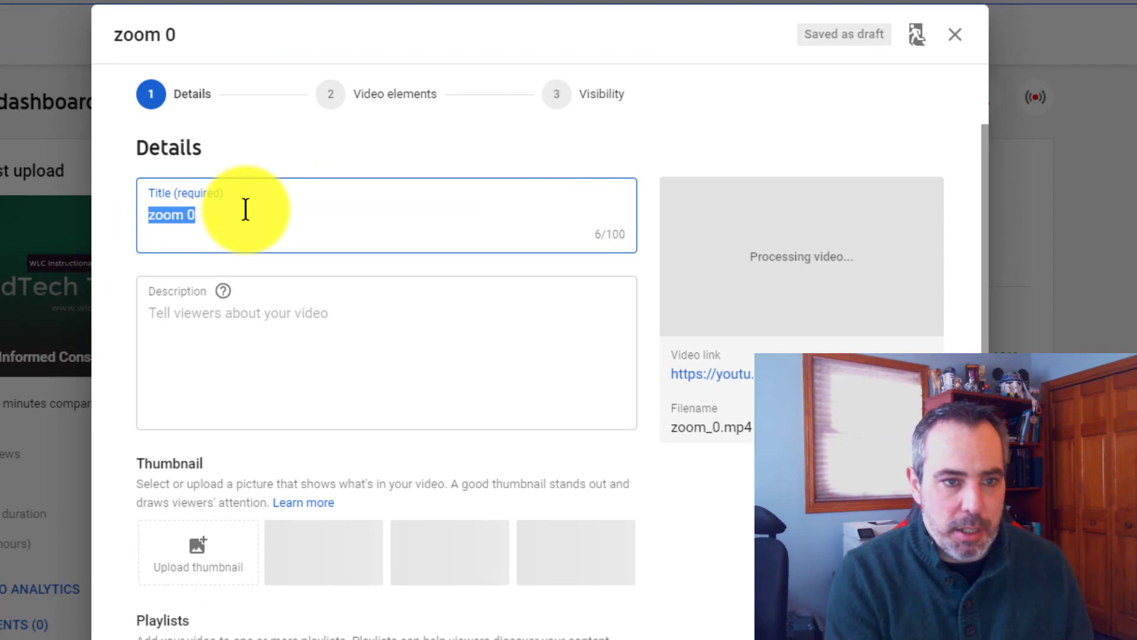
Title the uploaded video "Sample Zoom Recording" and go to its empty description.
text(Sample)
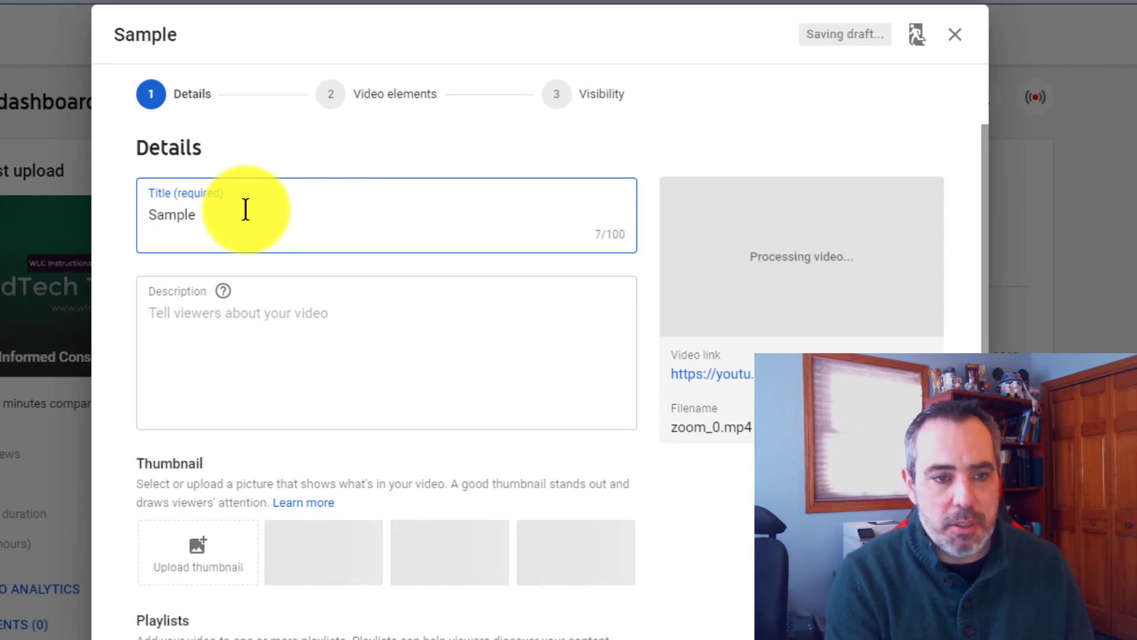
text( Zoom Recordi)
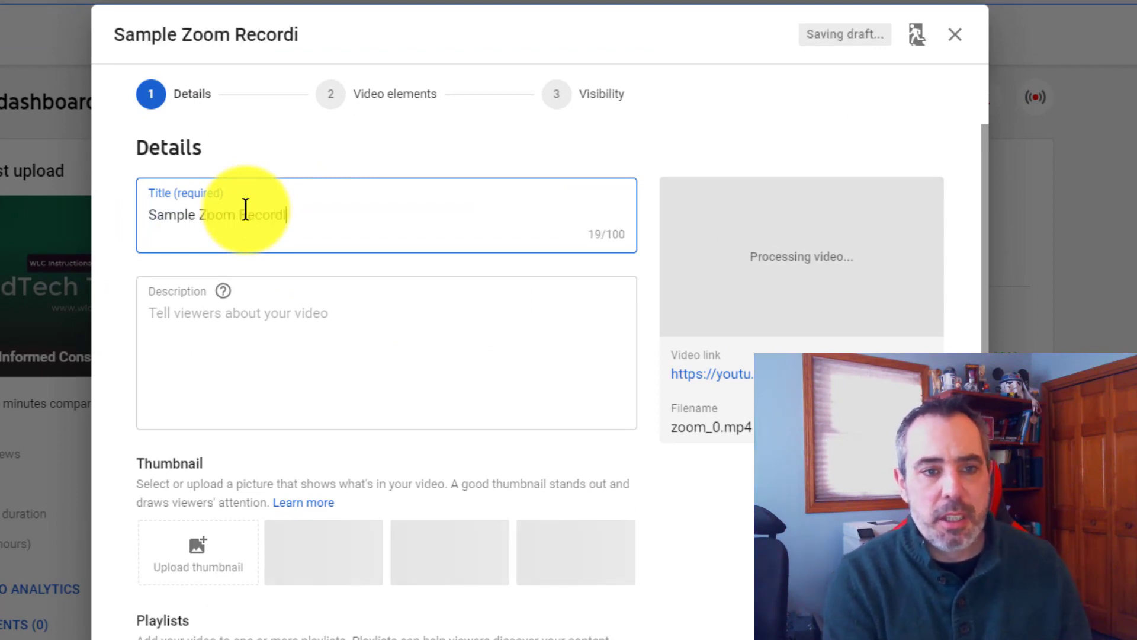
text(ng)
click(315, 374)
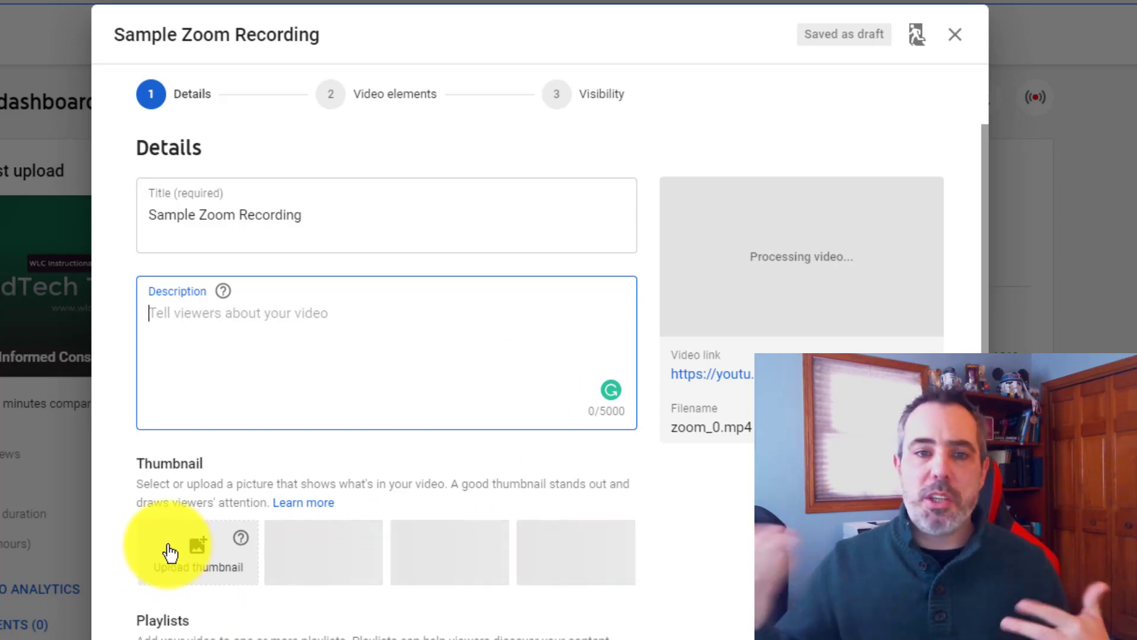
Examine the playlists the uploaded video could be added to, without selecting one.
scroll(421, 358, down, 5)
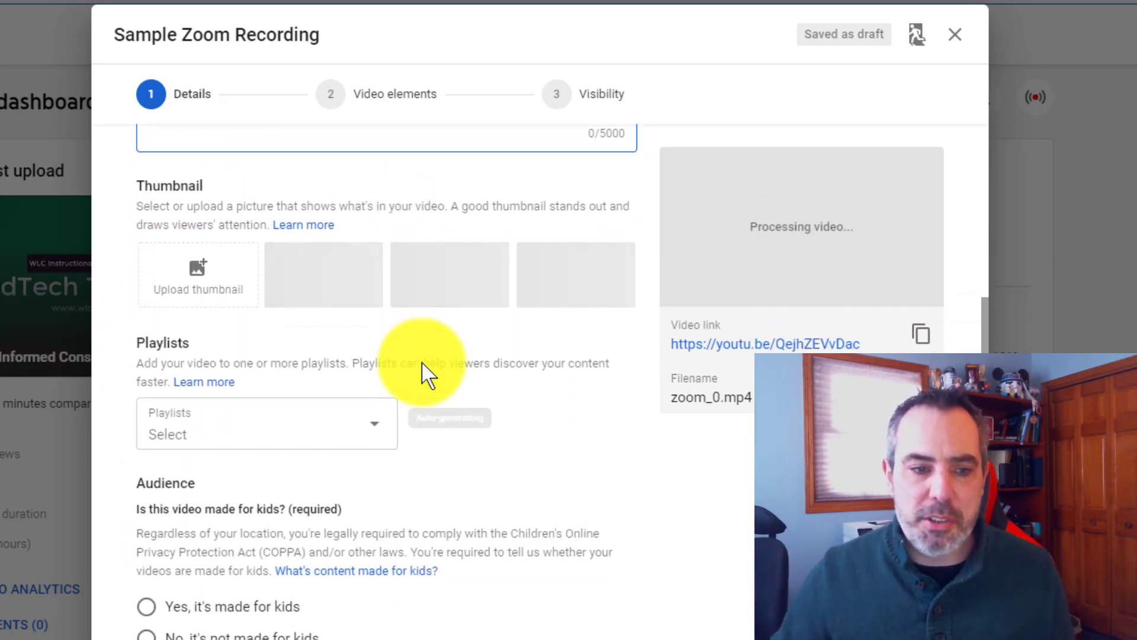
scroll(419, 358, down, 1)
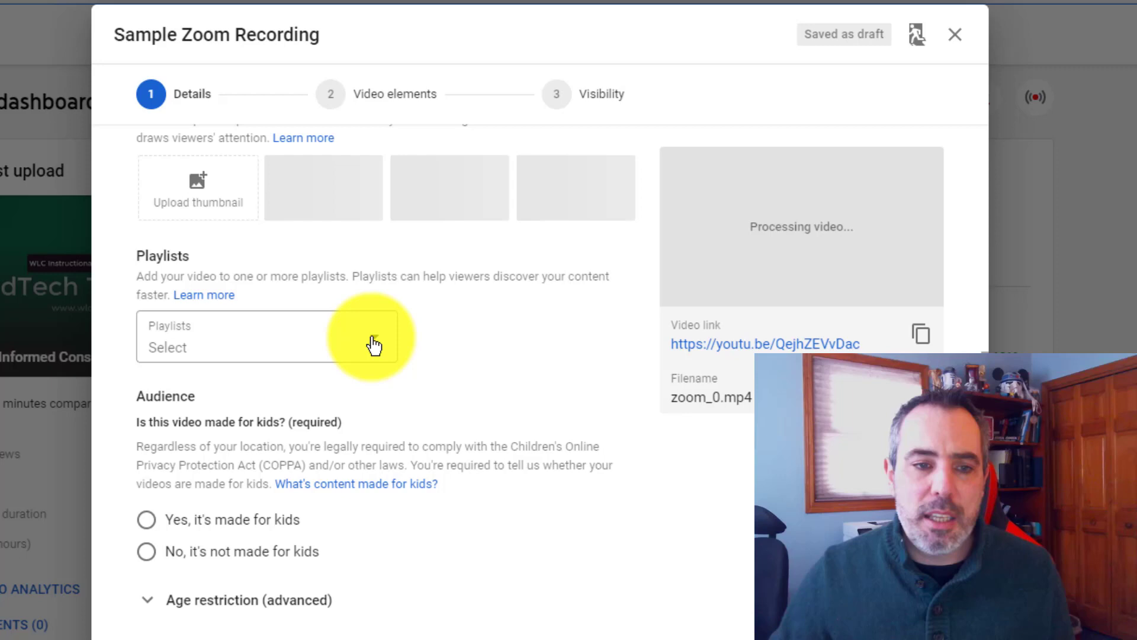
click(371, 343)
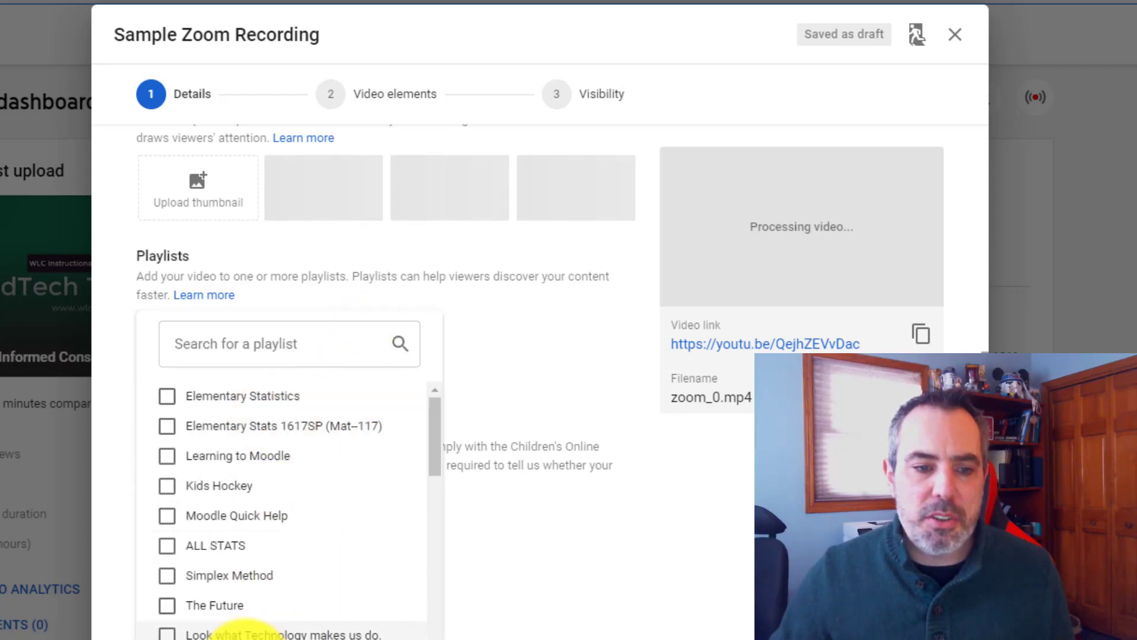
click(531, 360)
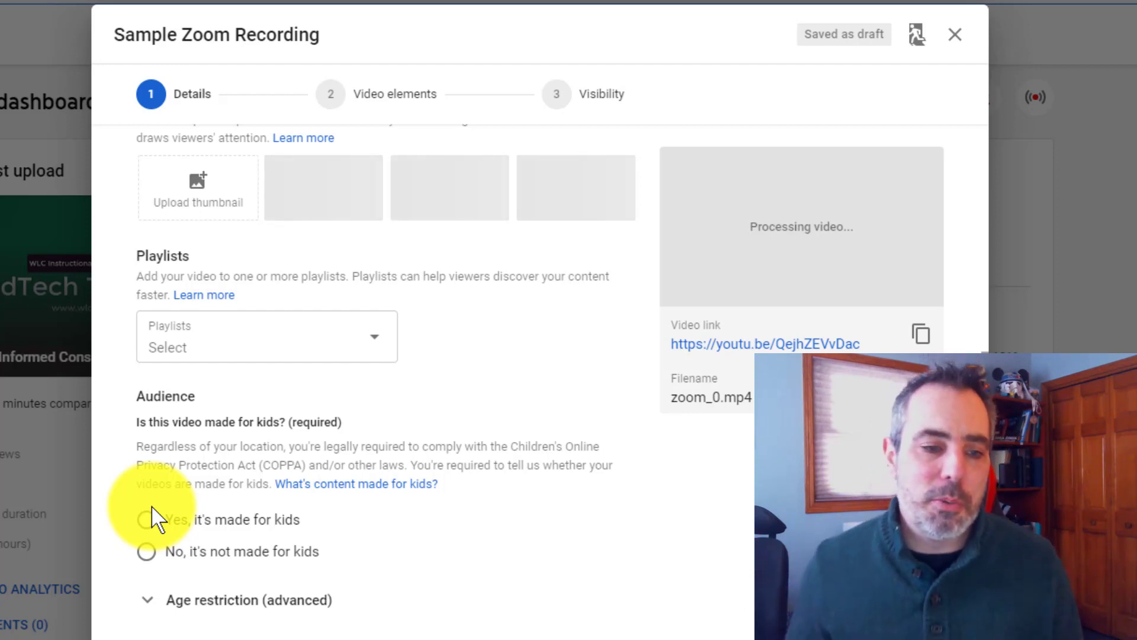
Mark the uploaded video as not made for kids and go to its visibility settings.
click(150, 559)
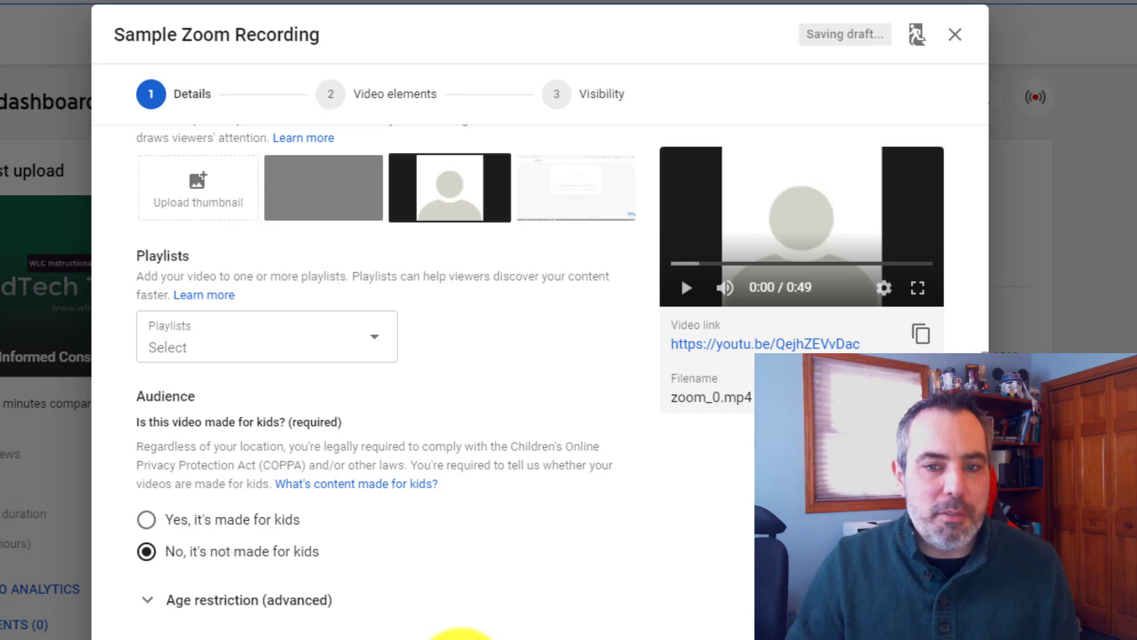
scroll(468, 628, up, 6)
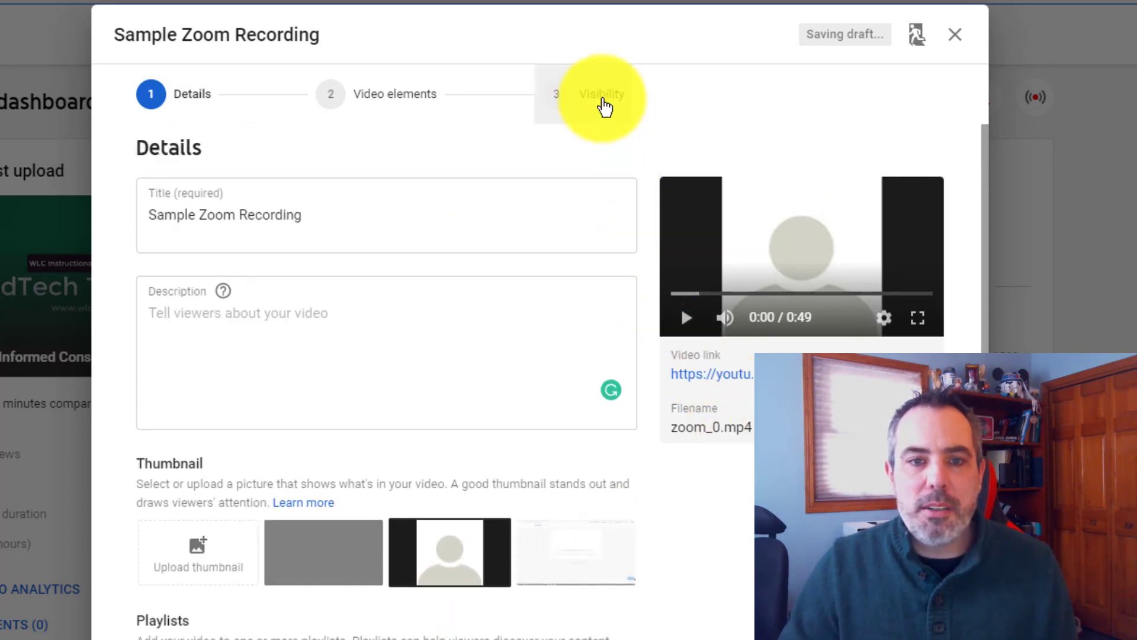
click(570, 107)
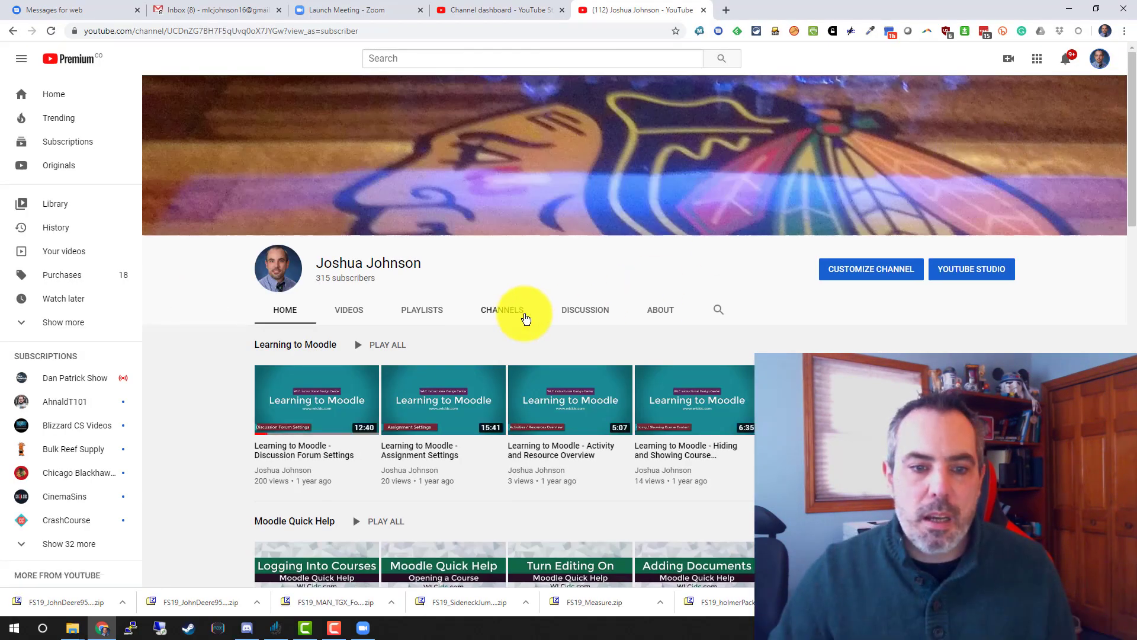
Examine the playlist sections on the YouTube channel's home page, from Learning to Moodle down to Popular uploads.
scroll(526, 317, down, 7)
scroll(526, 312, up, 3)
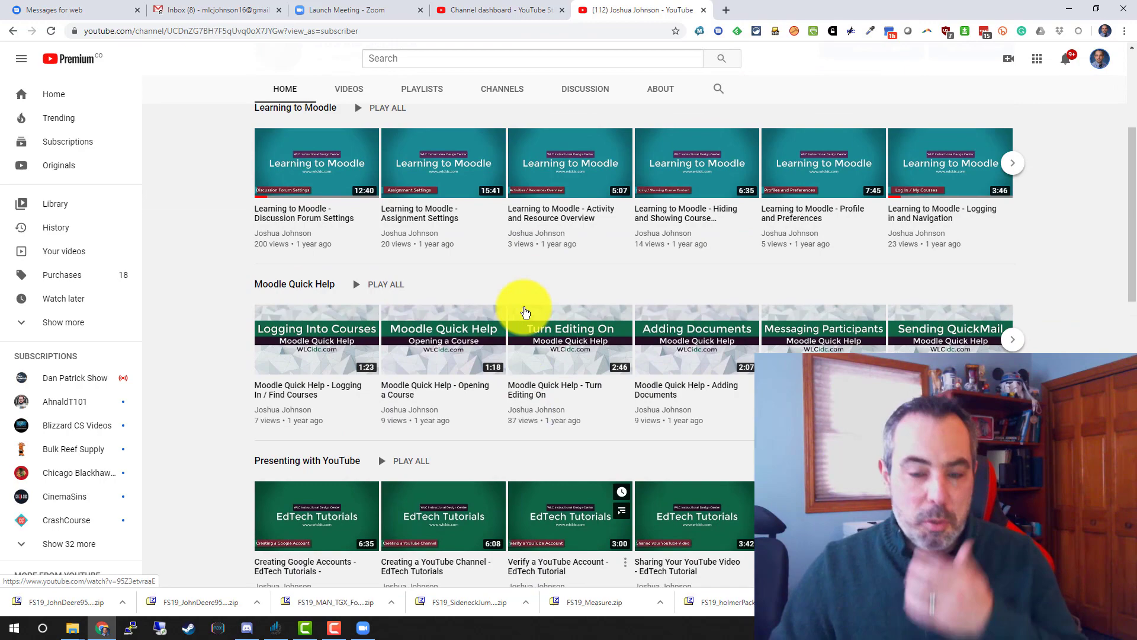
scroll(529, 314, down, 4)
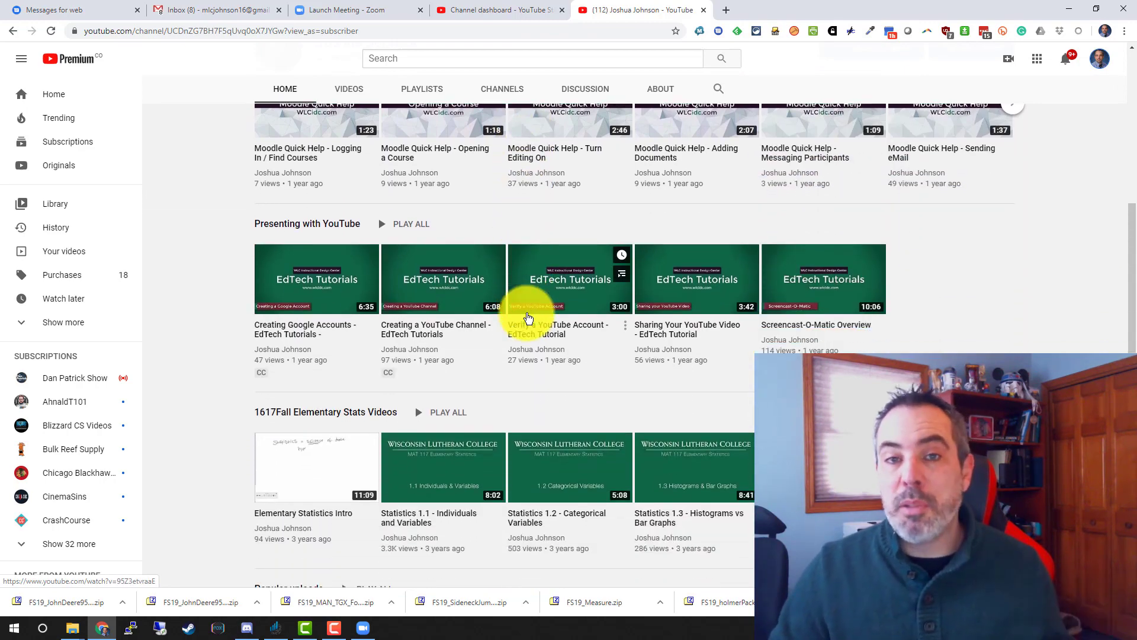
scroll(528, 319, up, 3)
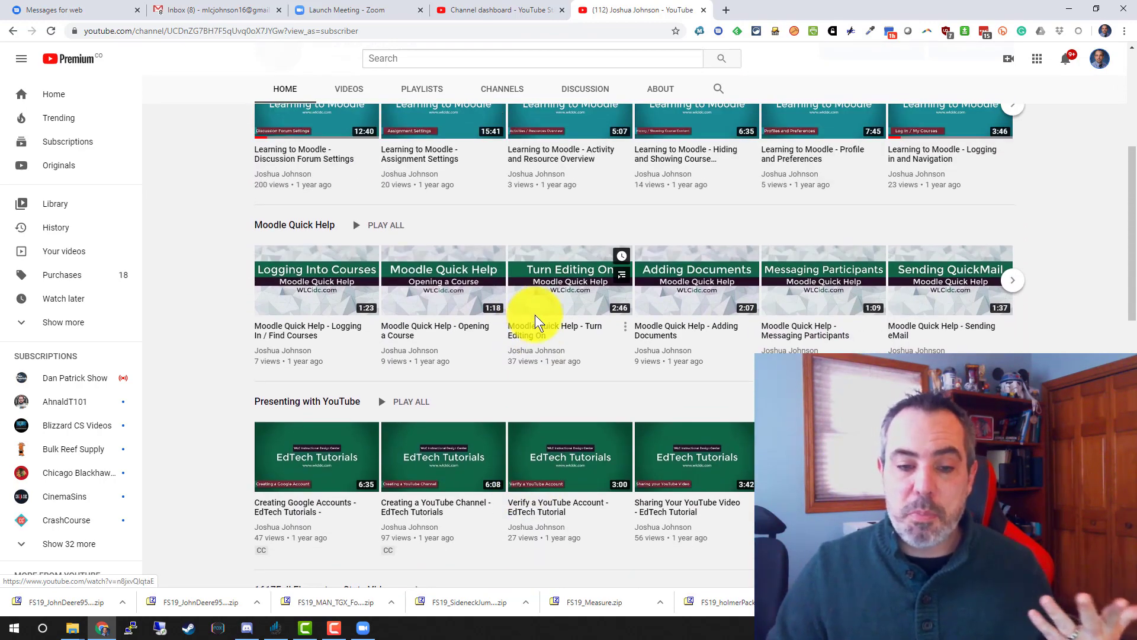
scroll(536, 314, down, 6)
scroll(541, 310, down, 2)
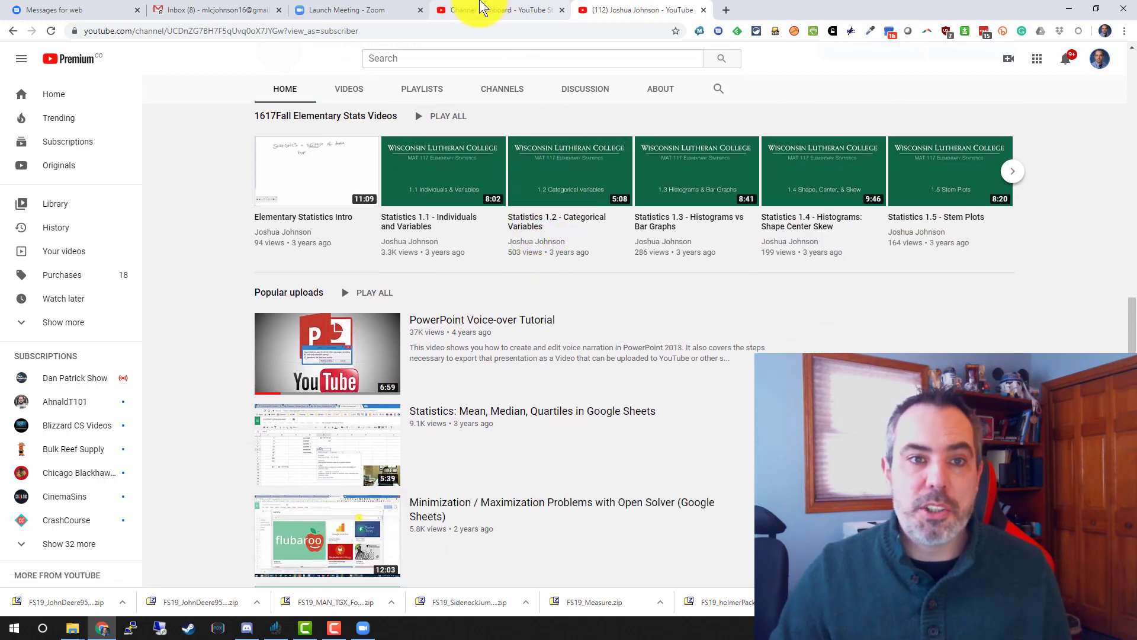
Return to the upload in YouTube Studio, publish Sample Zoom Recording as Unlisted and dismiss its sharing window.
click(503, 10)
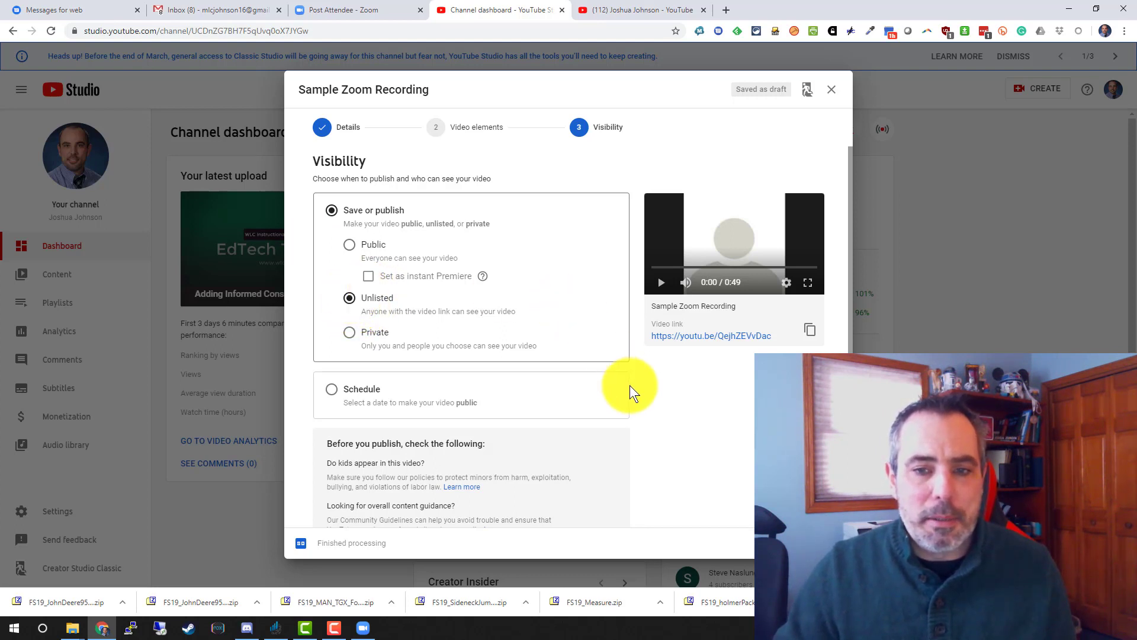
scroll(597, 407, down, 1)
scroll(372, 374, up, 1)
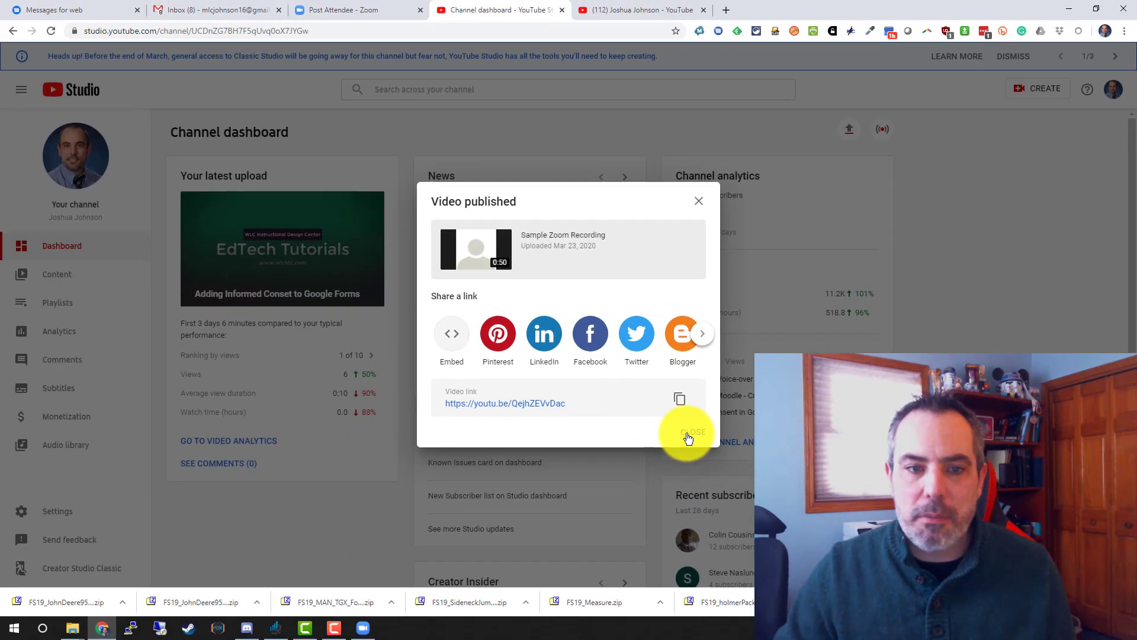
click(688, 437)
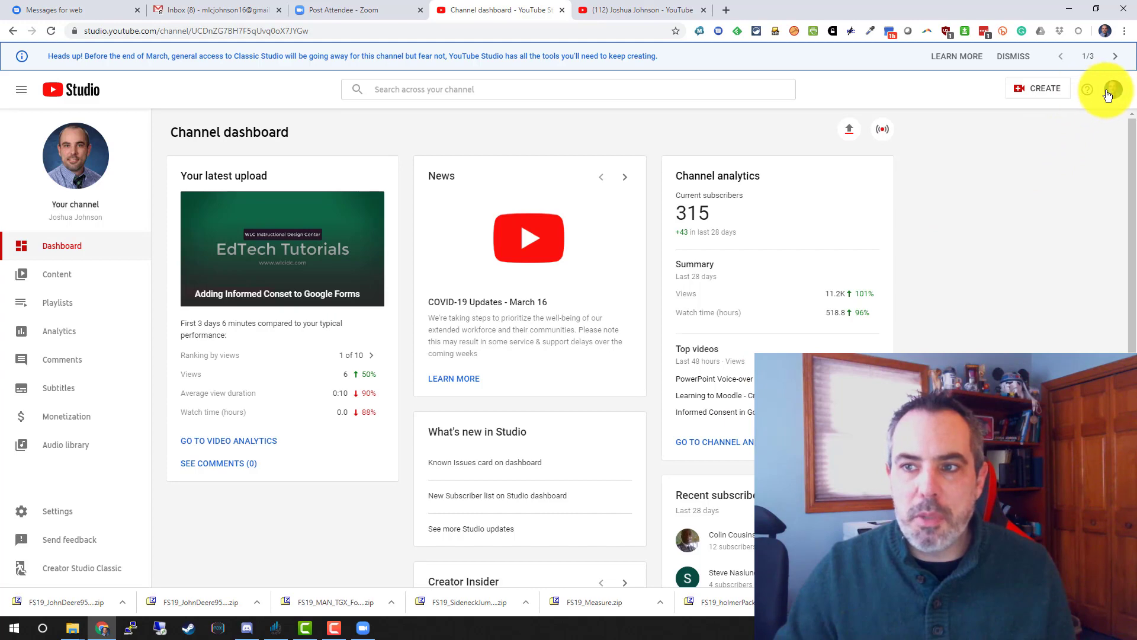
Look through the channel's uploaded content and copy the shareable link of the Pickup Game 2 video.
click(1113, 89)
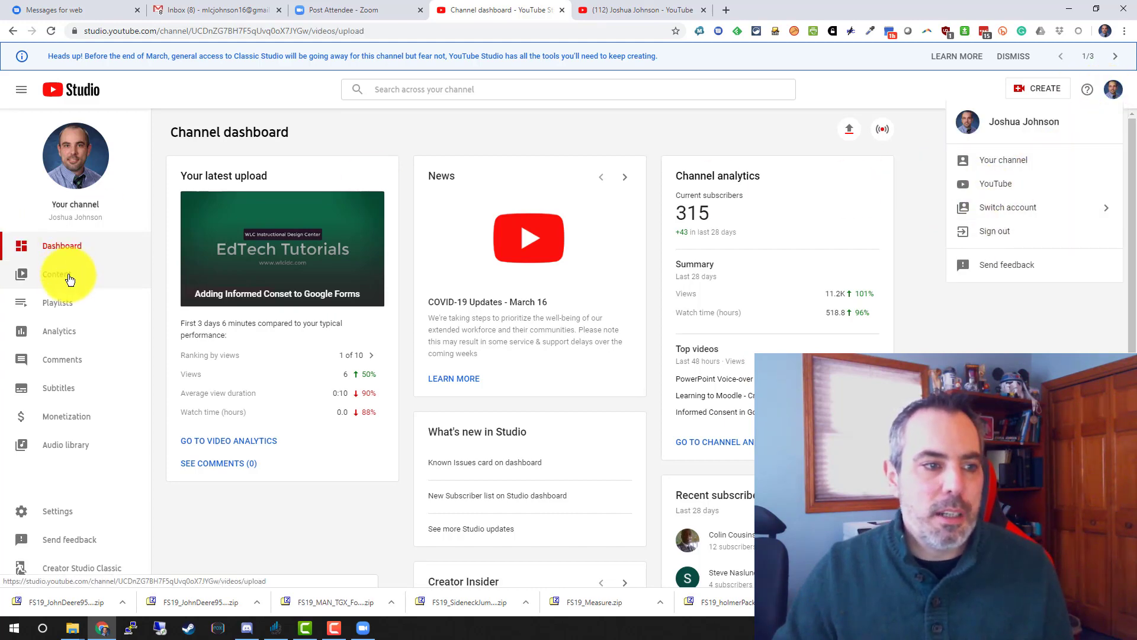
click(69, 280)
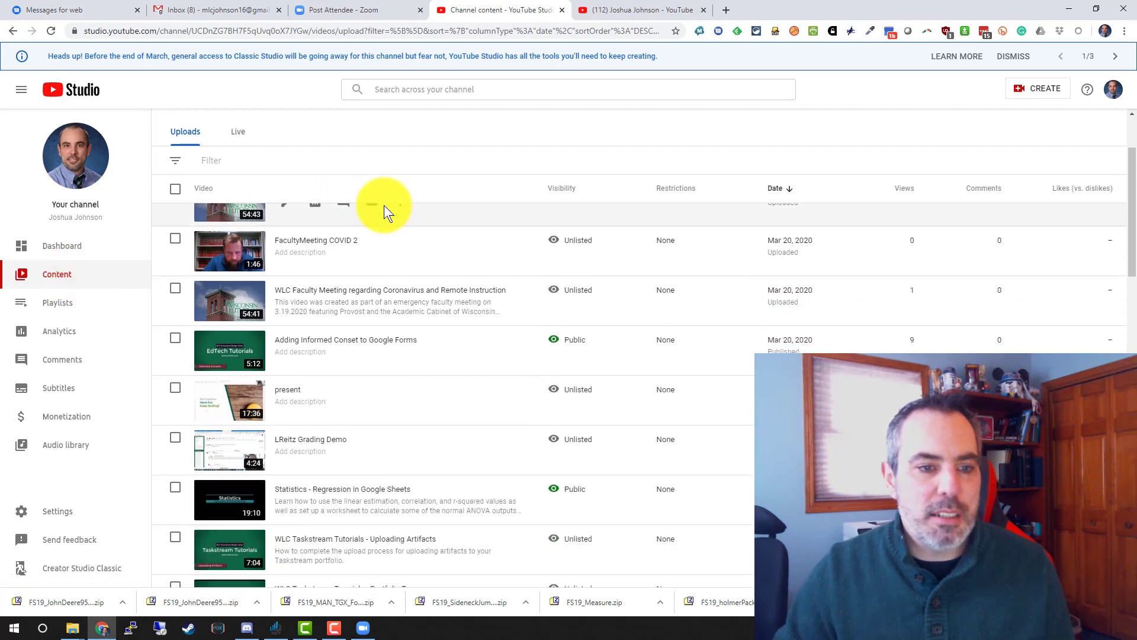
scroll(368, 284, down, 20)
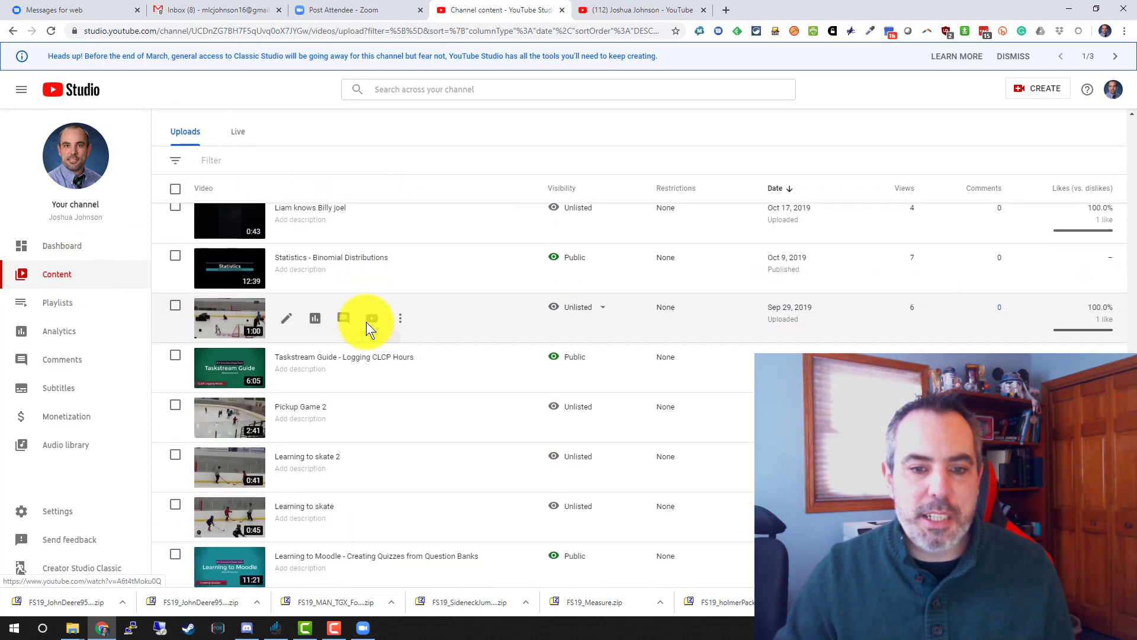
scroll(366, 322, down, 2)
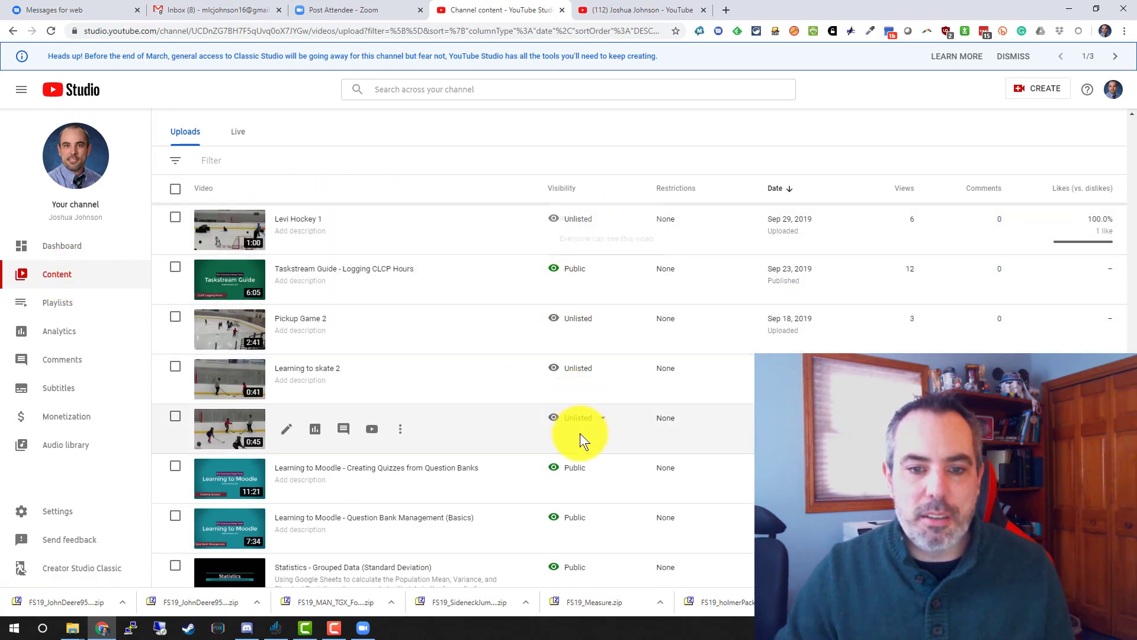
scroll(581, 439, down, 2)
scroll(445, 370, up, 2)
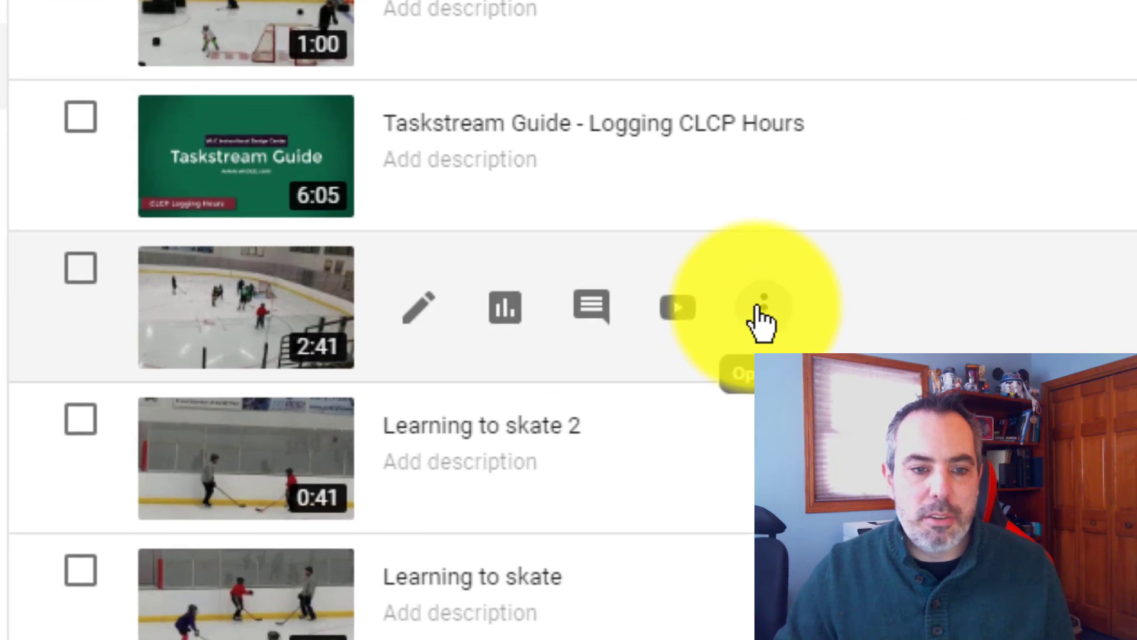
click(400, 356)
click(521, 381)
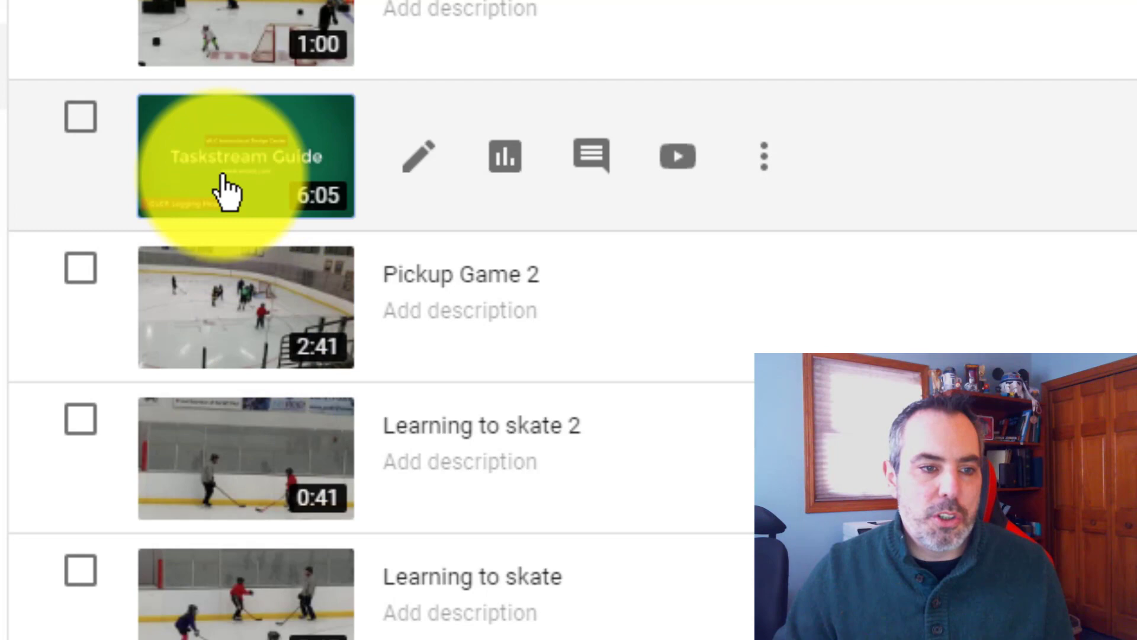
Open the details of Taskstream Guide - Logging CLCP Hours, view the video on YouTube and bring up its share options.
click(226, 191)
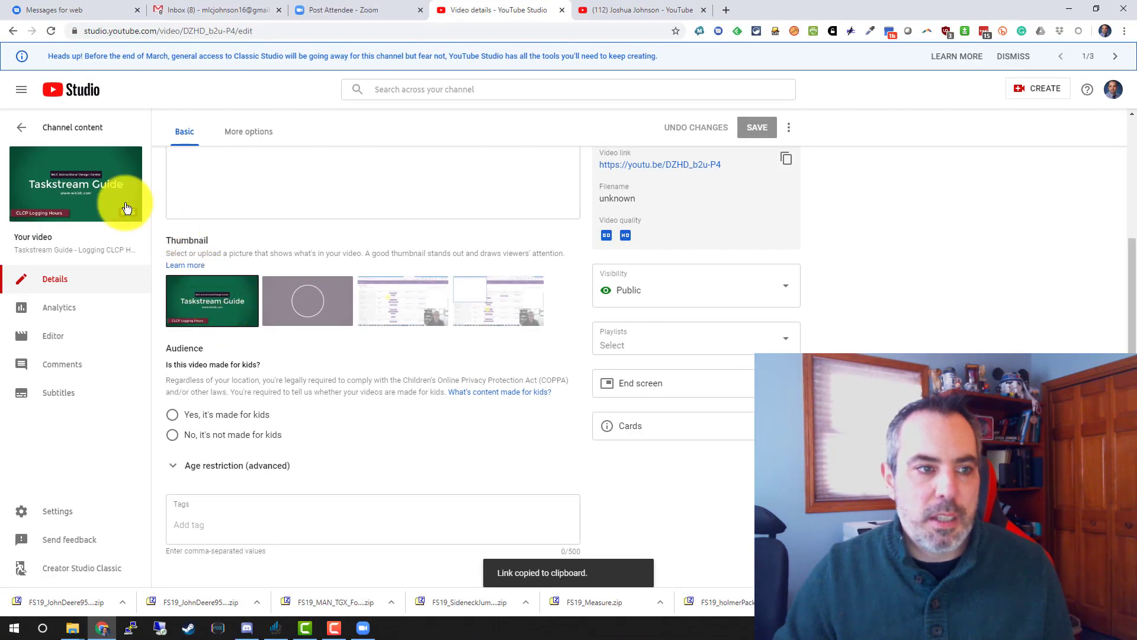
click(127, 207)
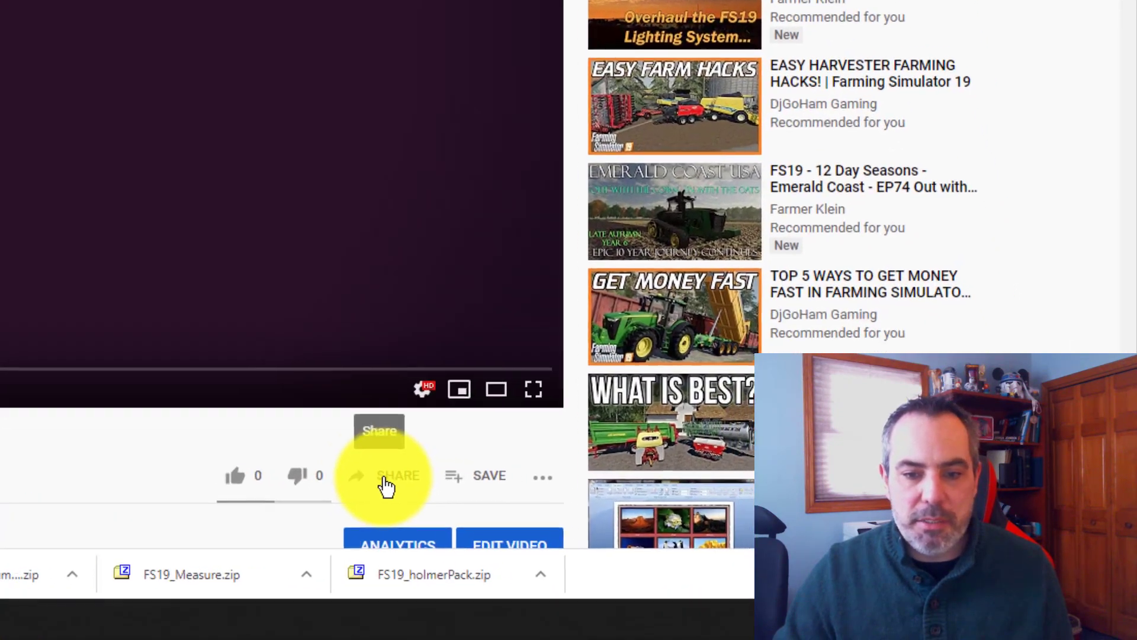
click(706, 545)
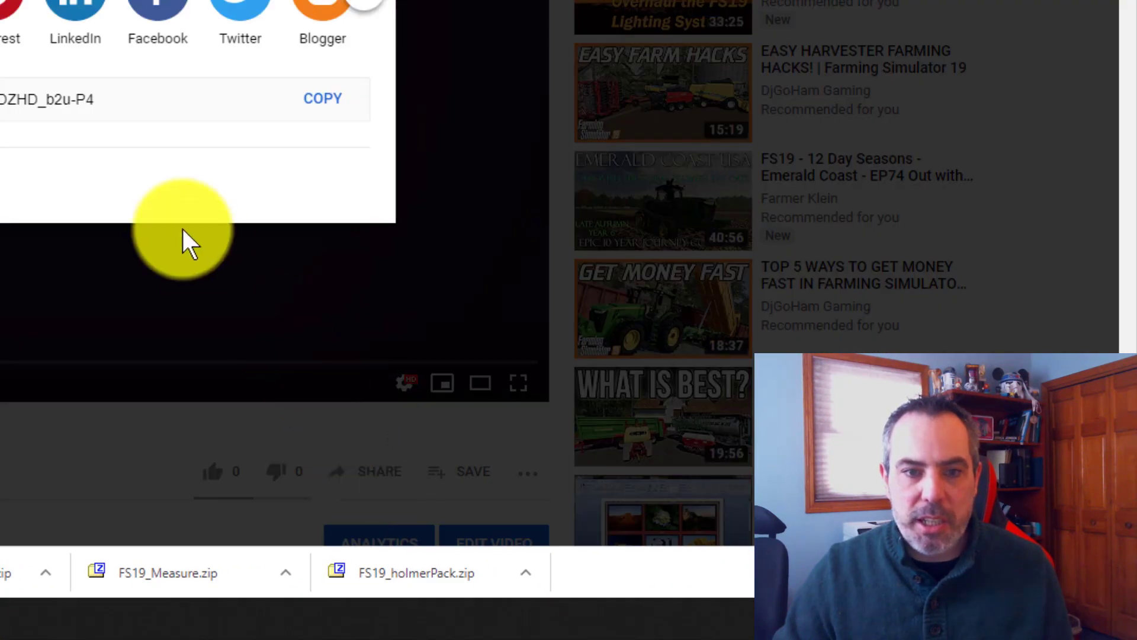